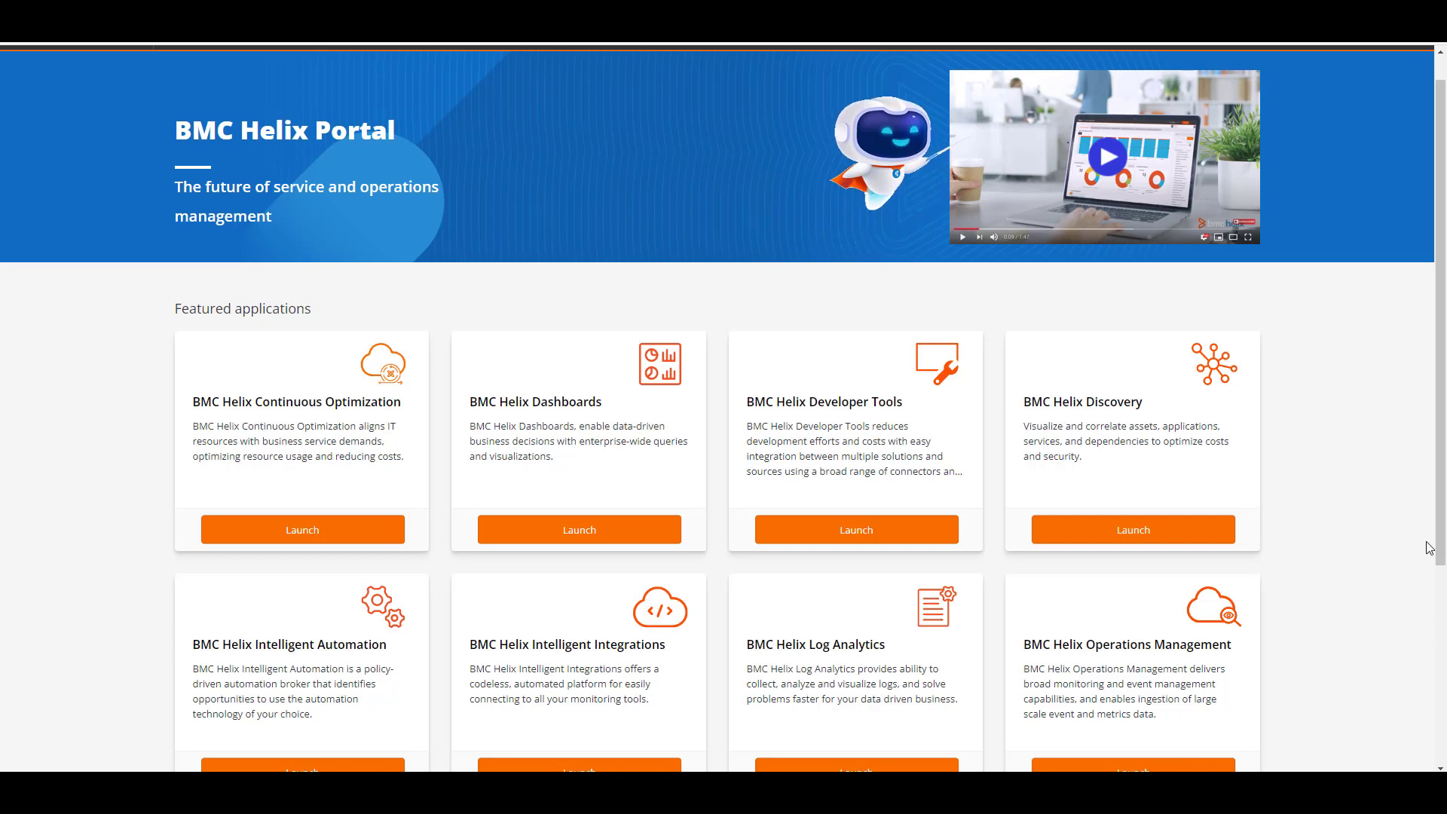
Go to Configuration > Groups to list the 50 existing groups
scroll(1317, 646, down, 3)
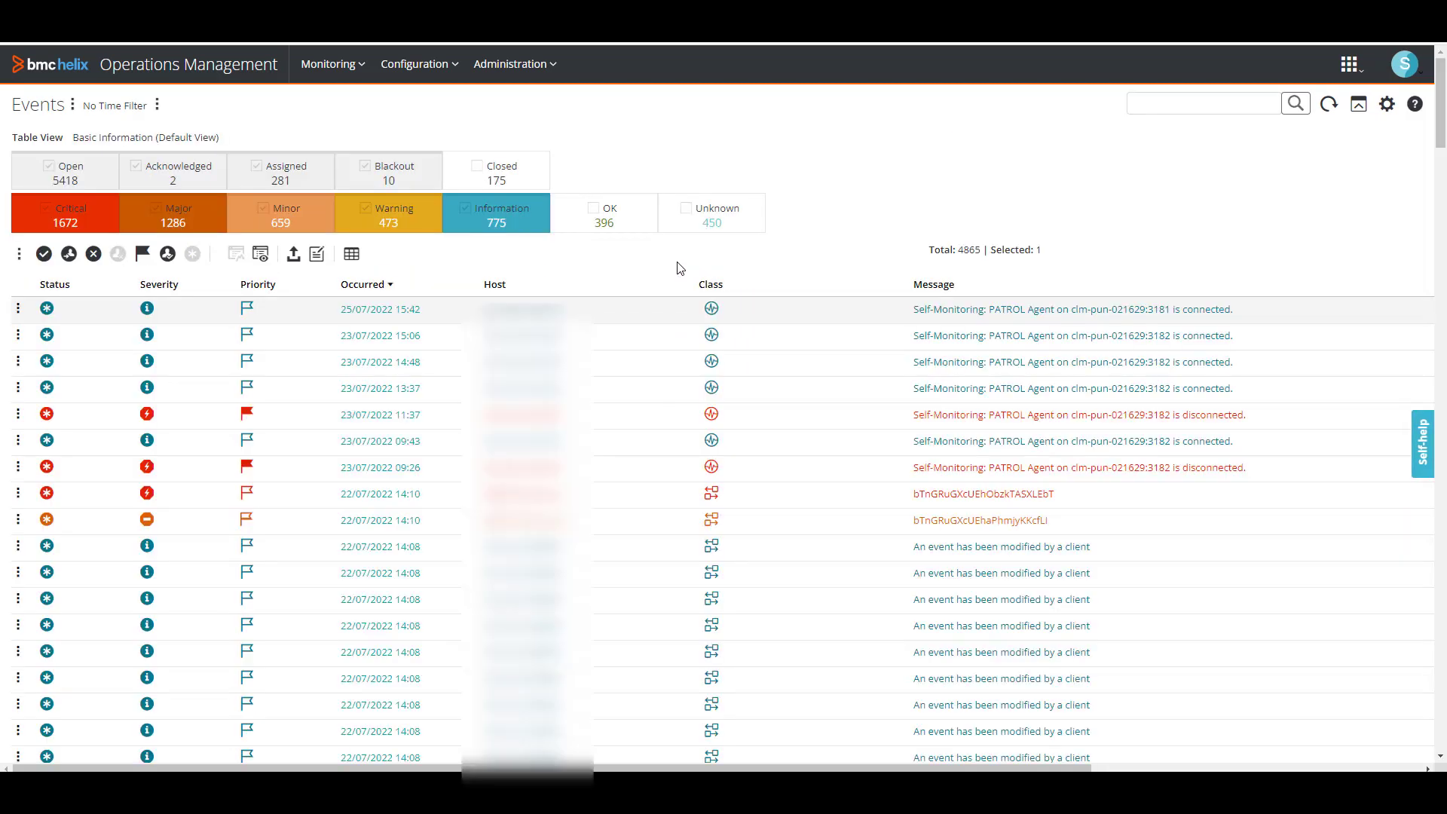
click(414, 70)
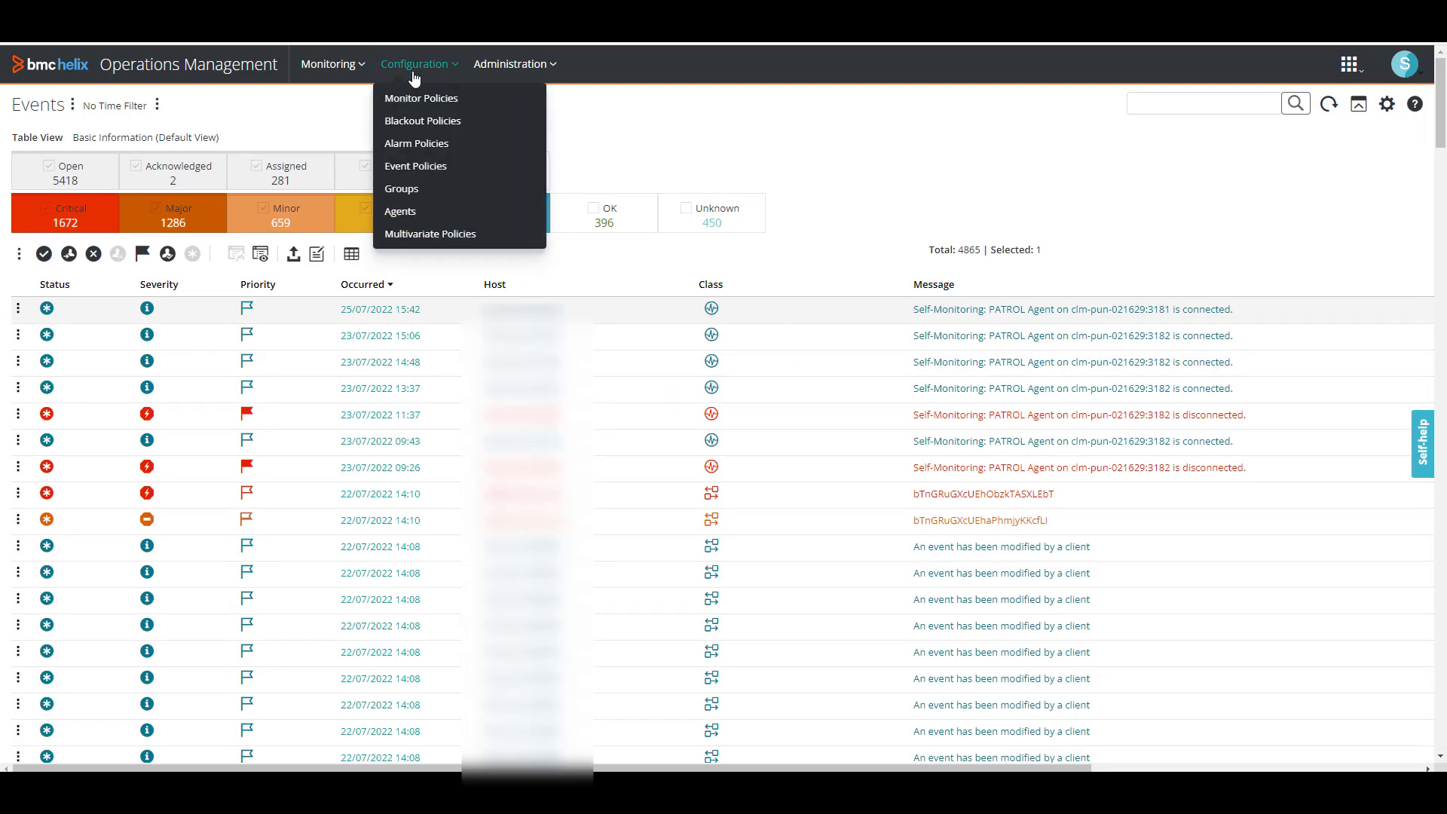
click(419, 189)
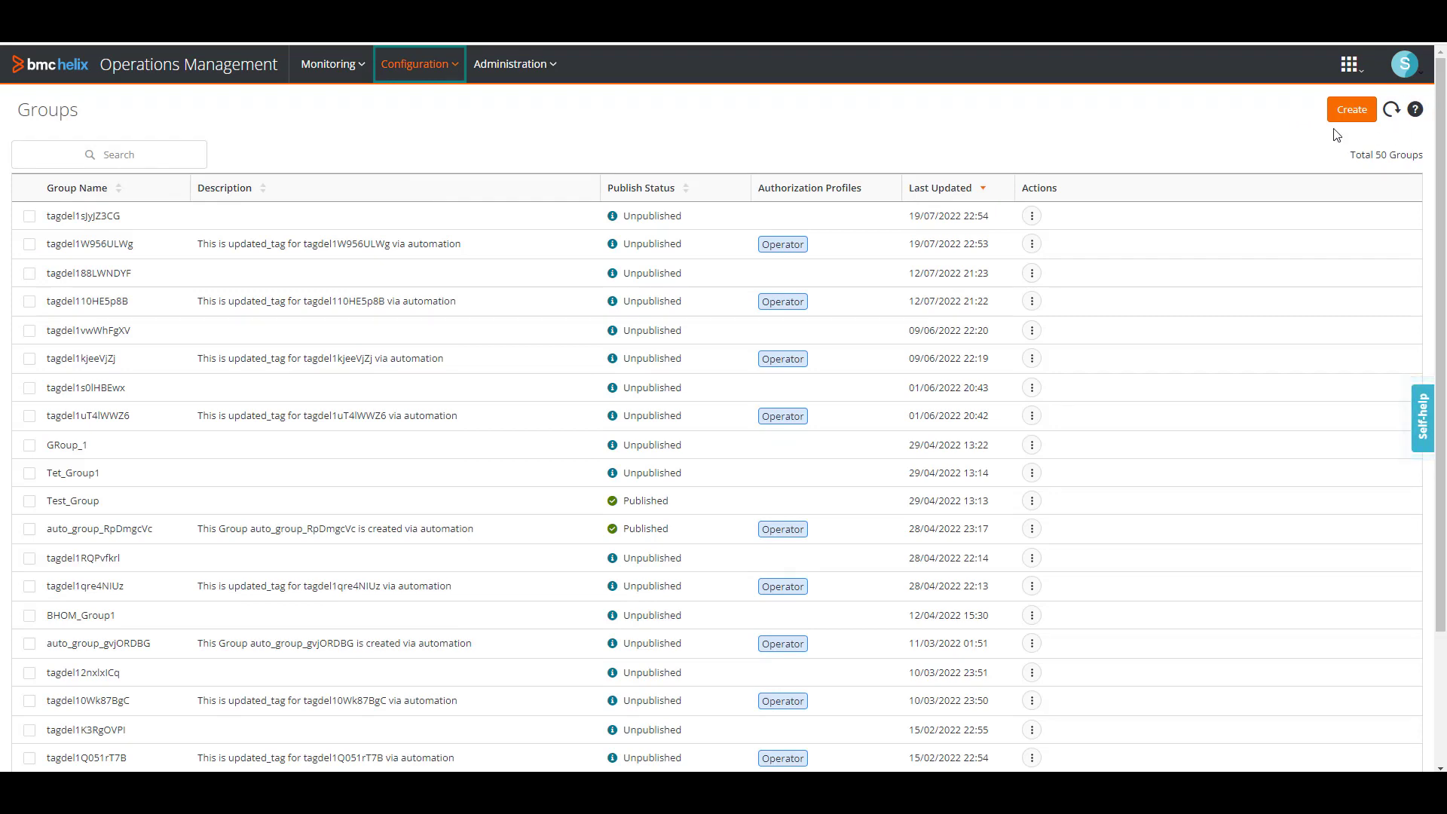
Create a group named 'Windows-servers' described 'This group is created for the Windows Servers in BHOM.'
click(1352, 112)
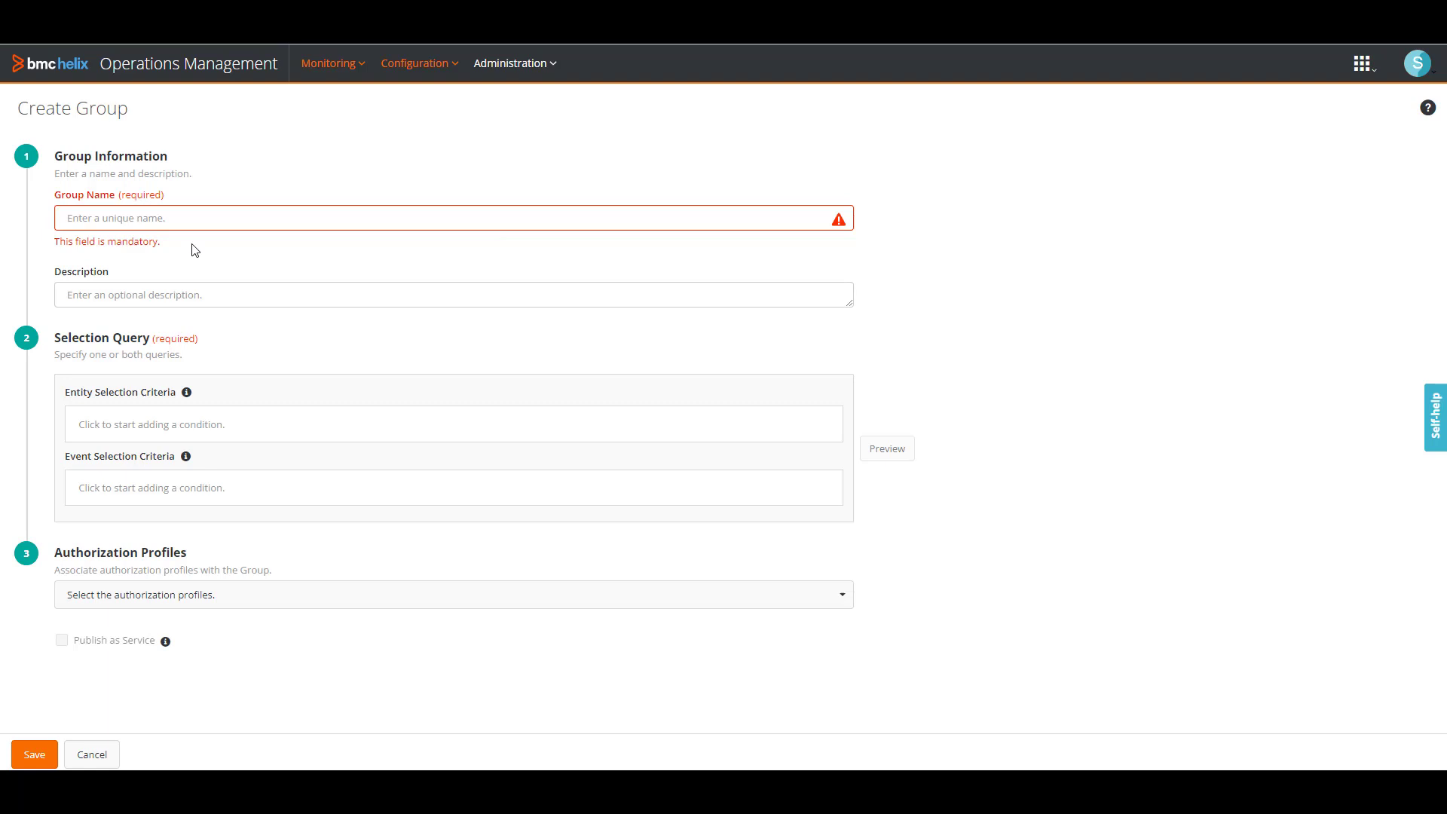
click(124, 218)
text(Windows-)
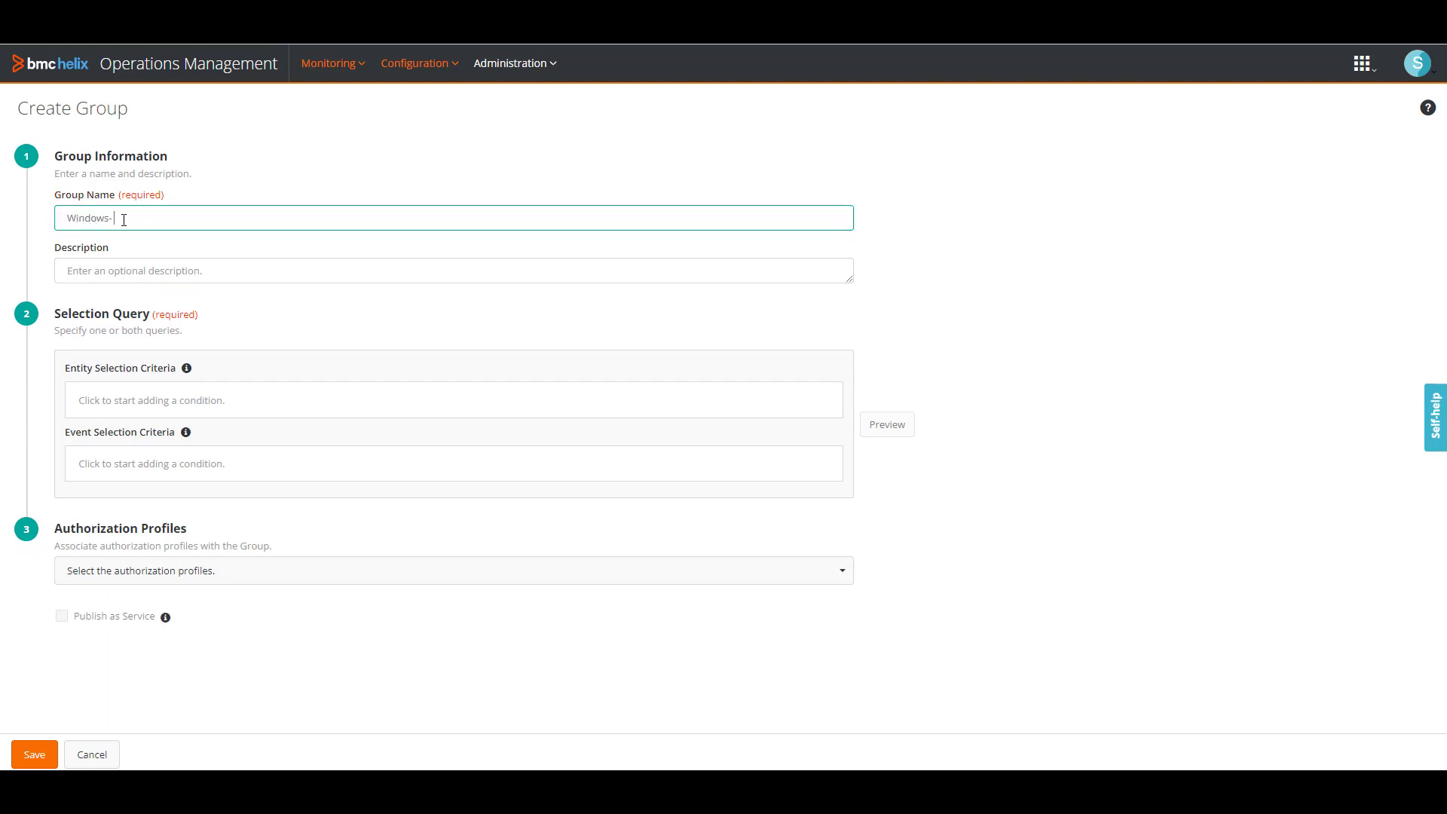
text( servers)
key(Tab)
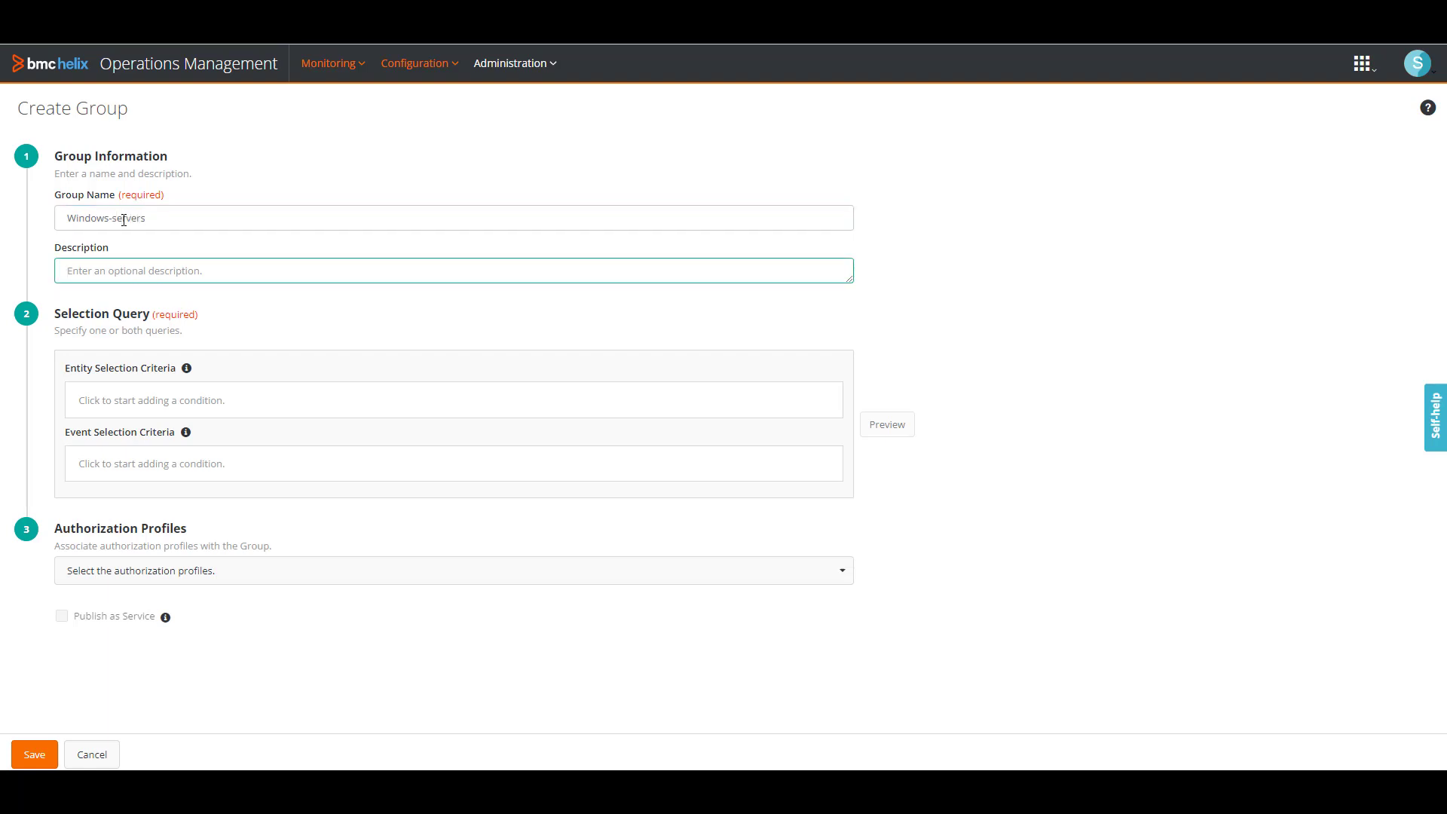
text(This group is created for the Windows Servers -)
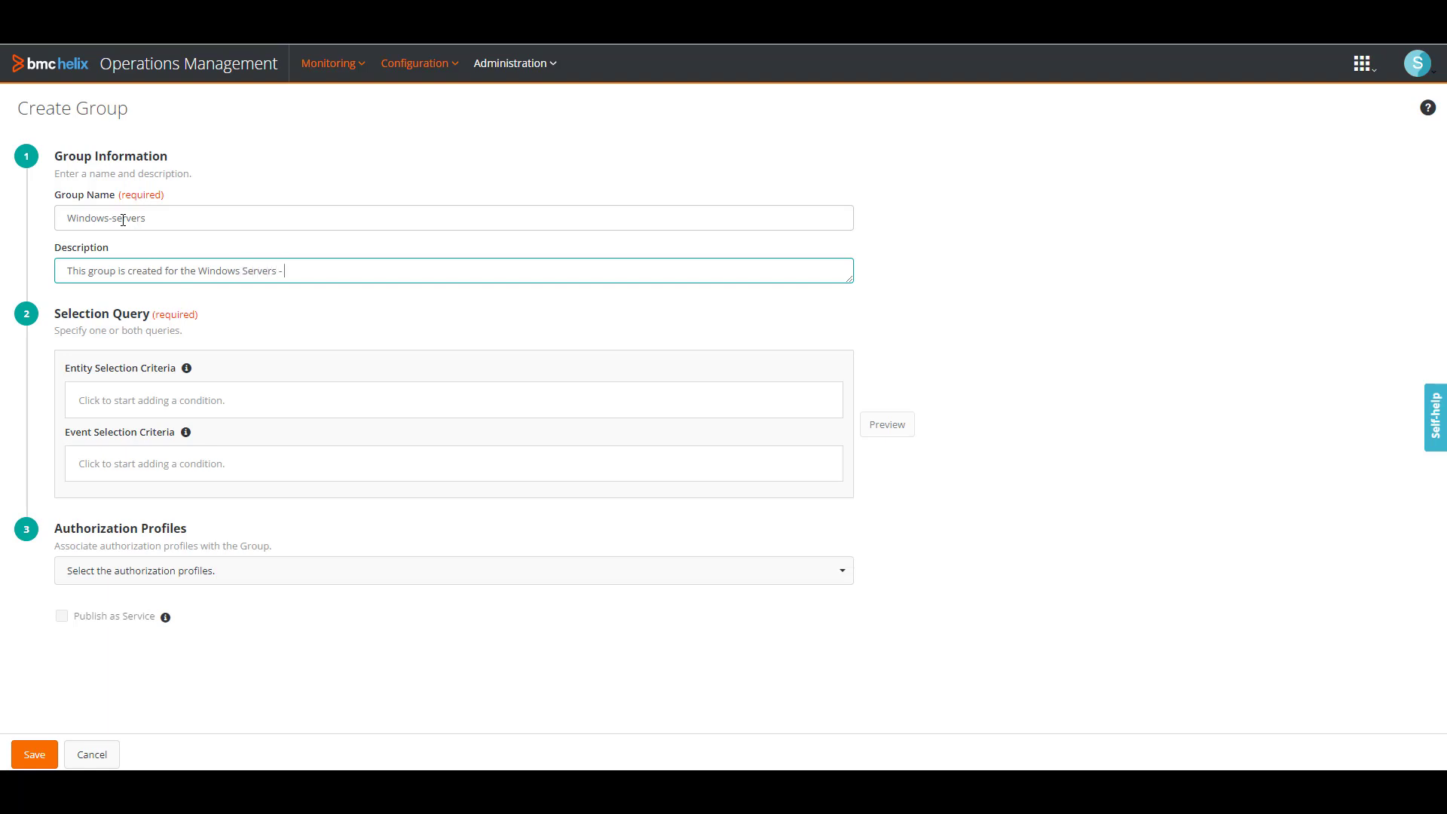
key(BackSpace)
text(in BHOM.)
key(Tab)
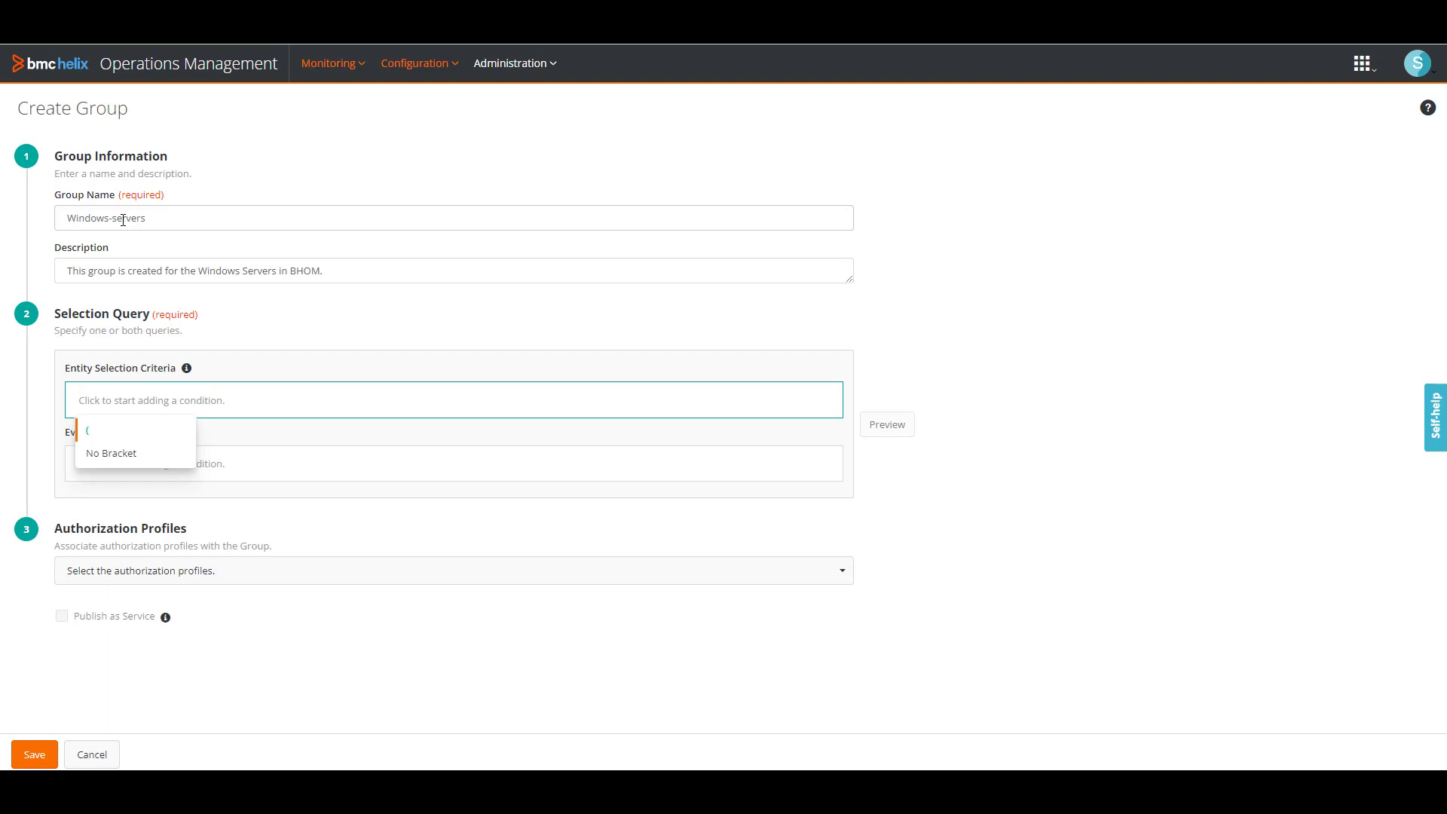
Add the bracketed entity condition Device Name contains 'pun'
text(()
key(Return)
text(a)
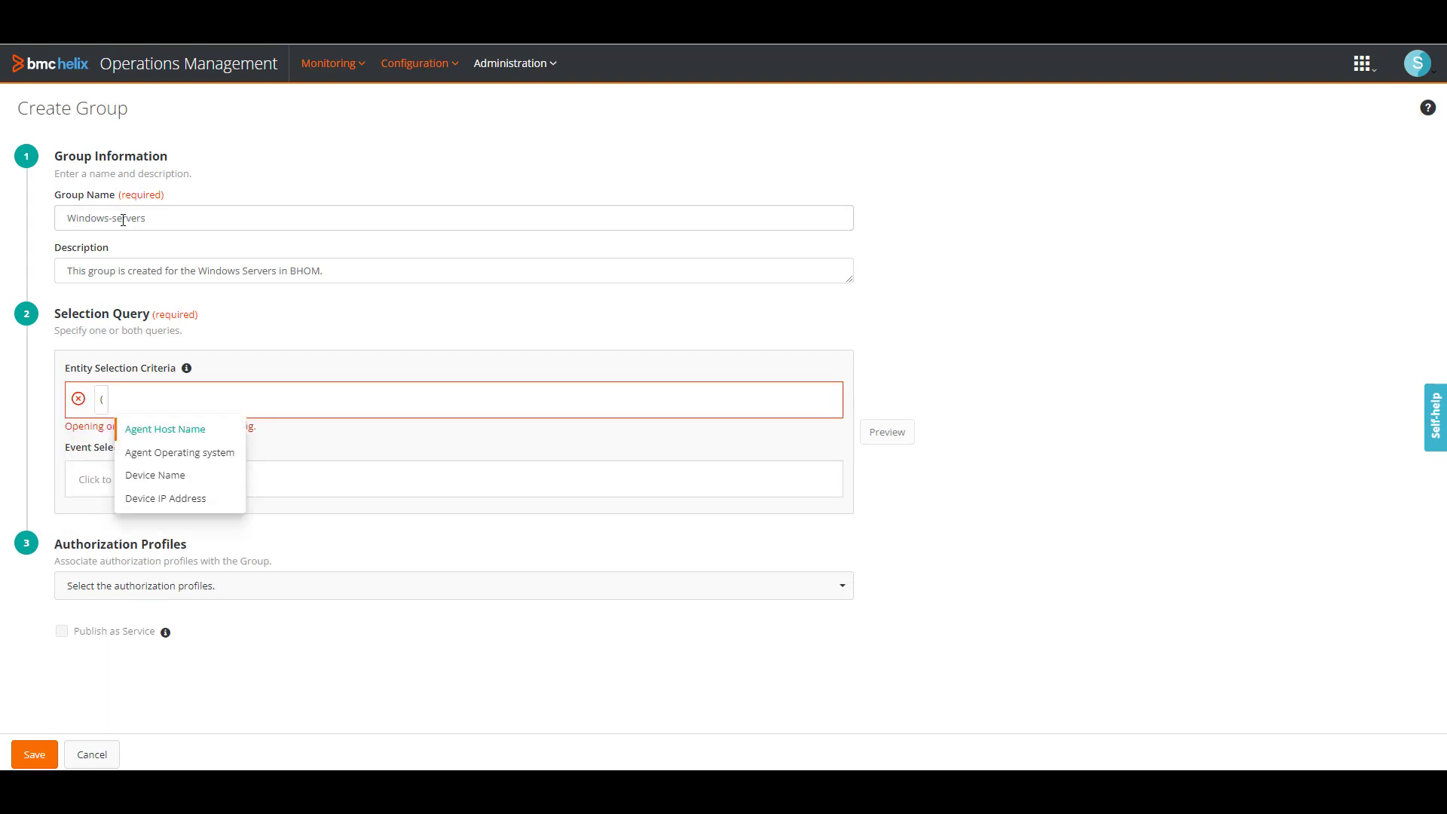
text(evice)
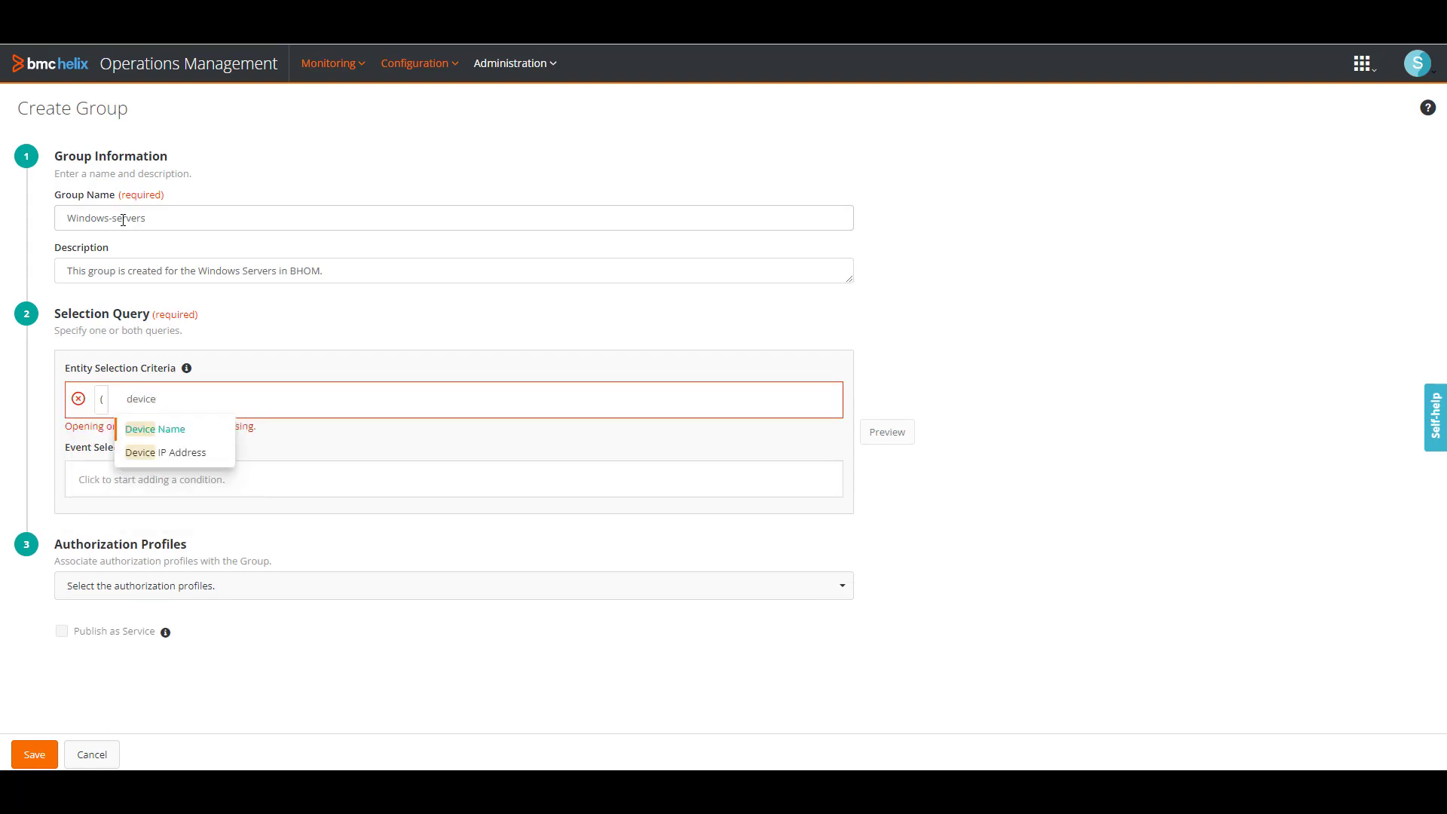
key(Return)
text(cont)
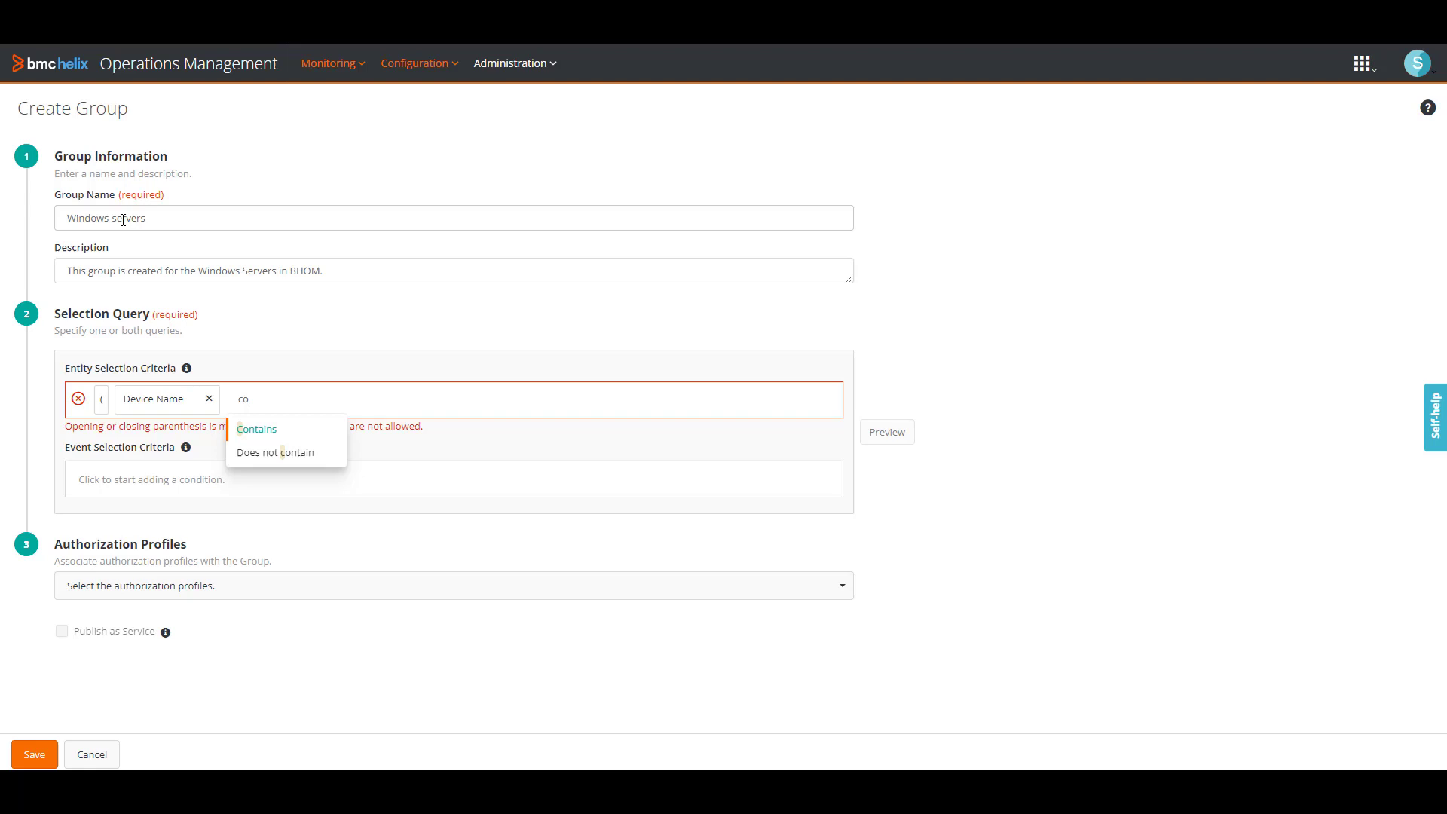
click(267, 428)
text(pun)
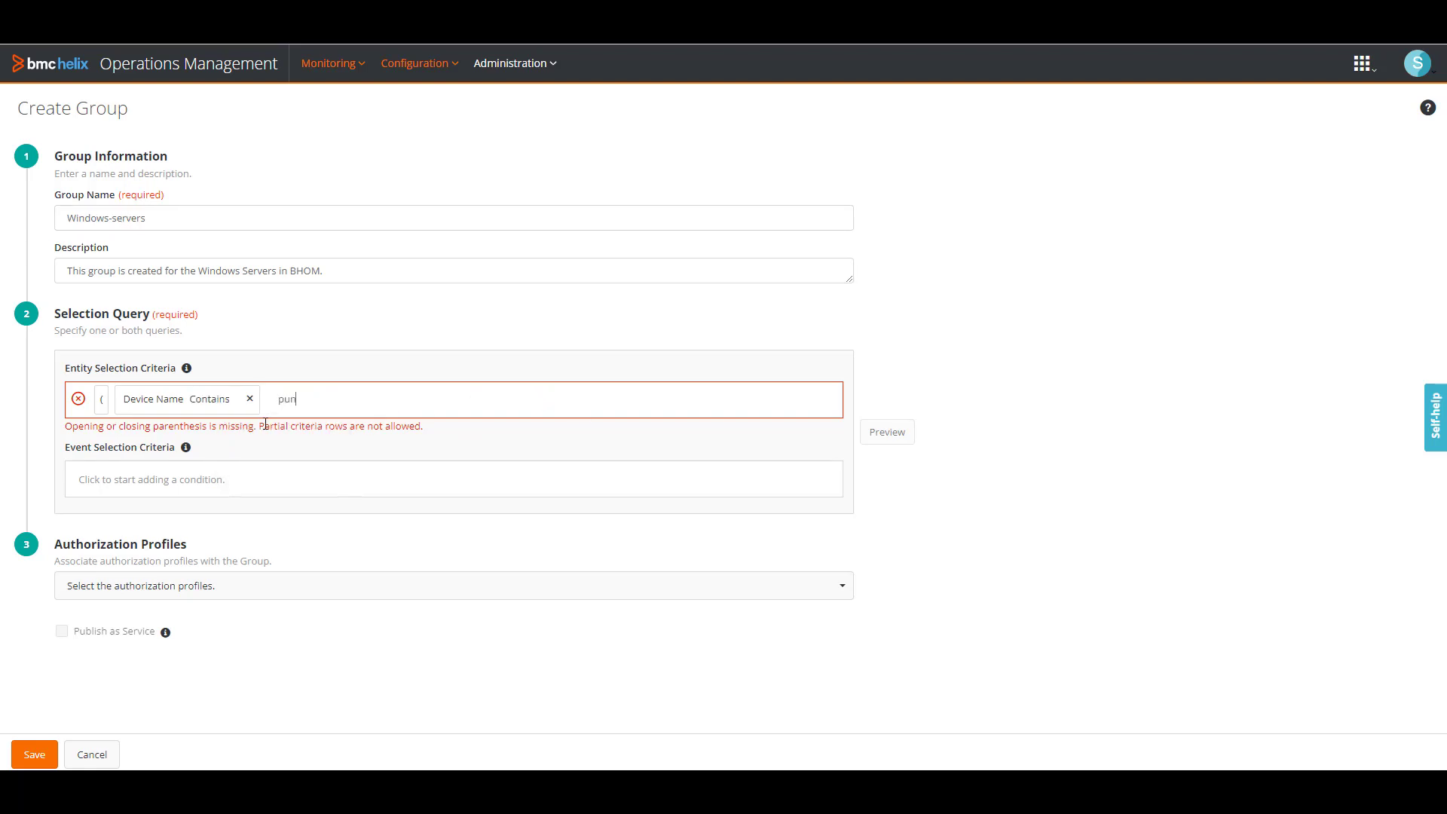
text())
key(Return)
AND a condition Agent Operating system contains 'windows', previewing 12 devices and 8 events
key(Return)
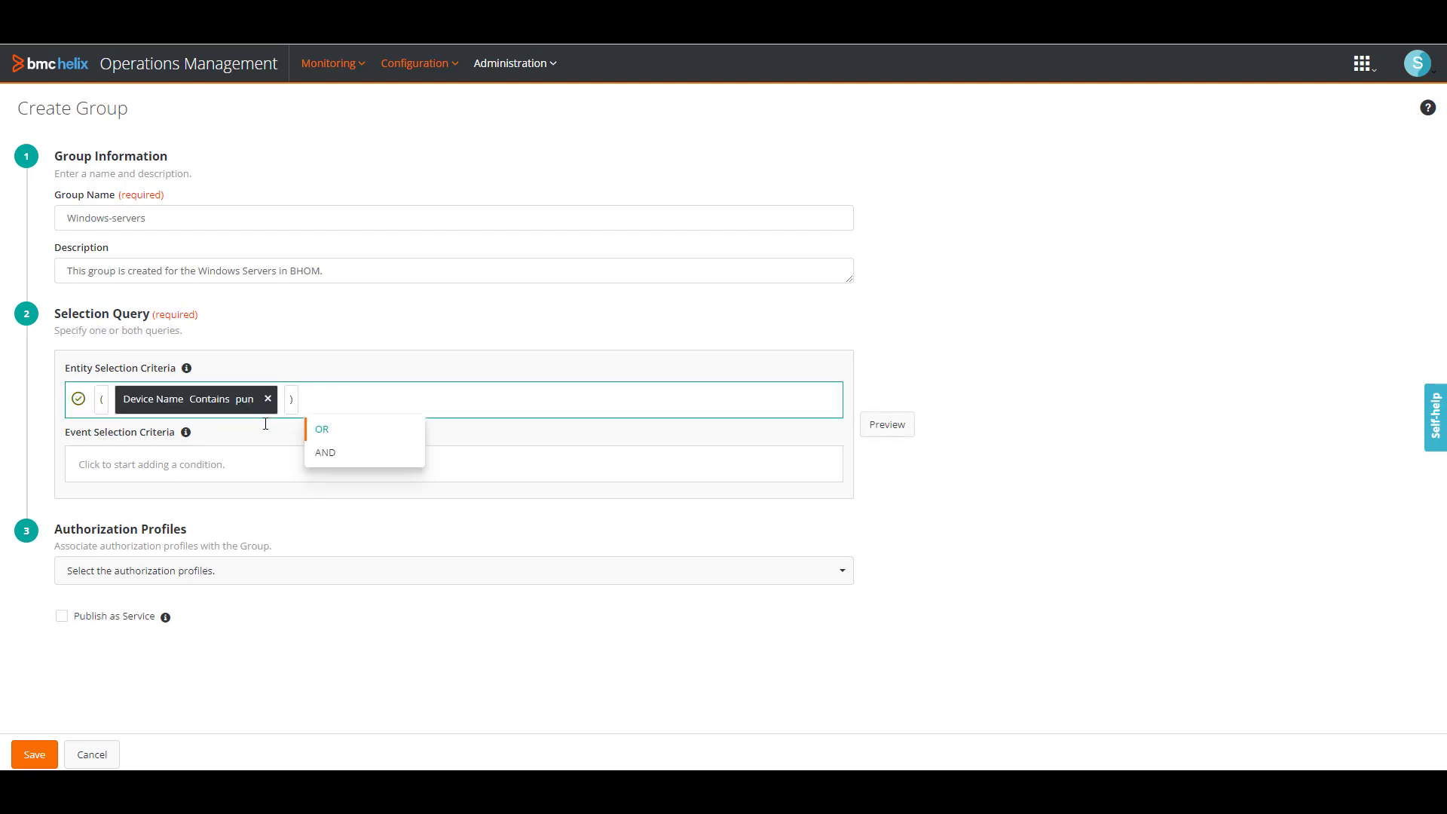
text(and)
key(Return)
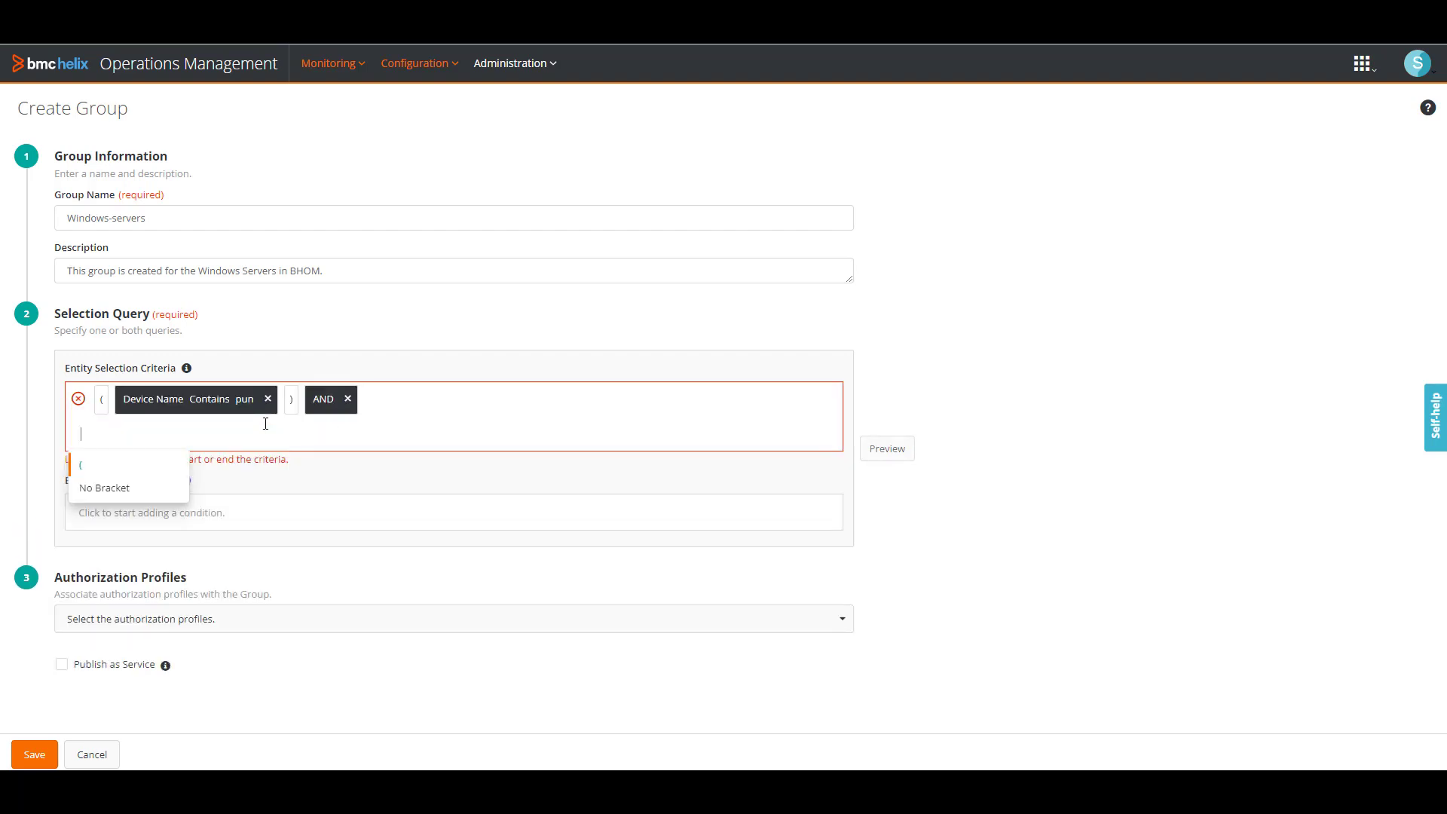
key(Return)
key(Down)
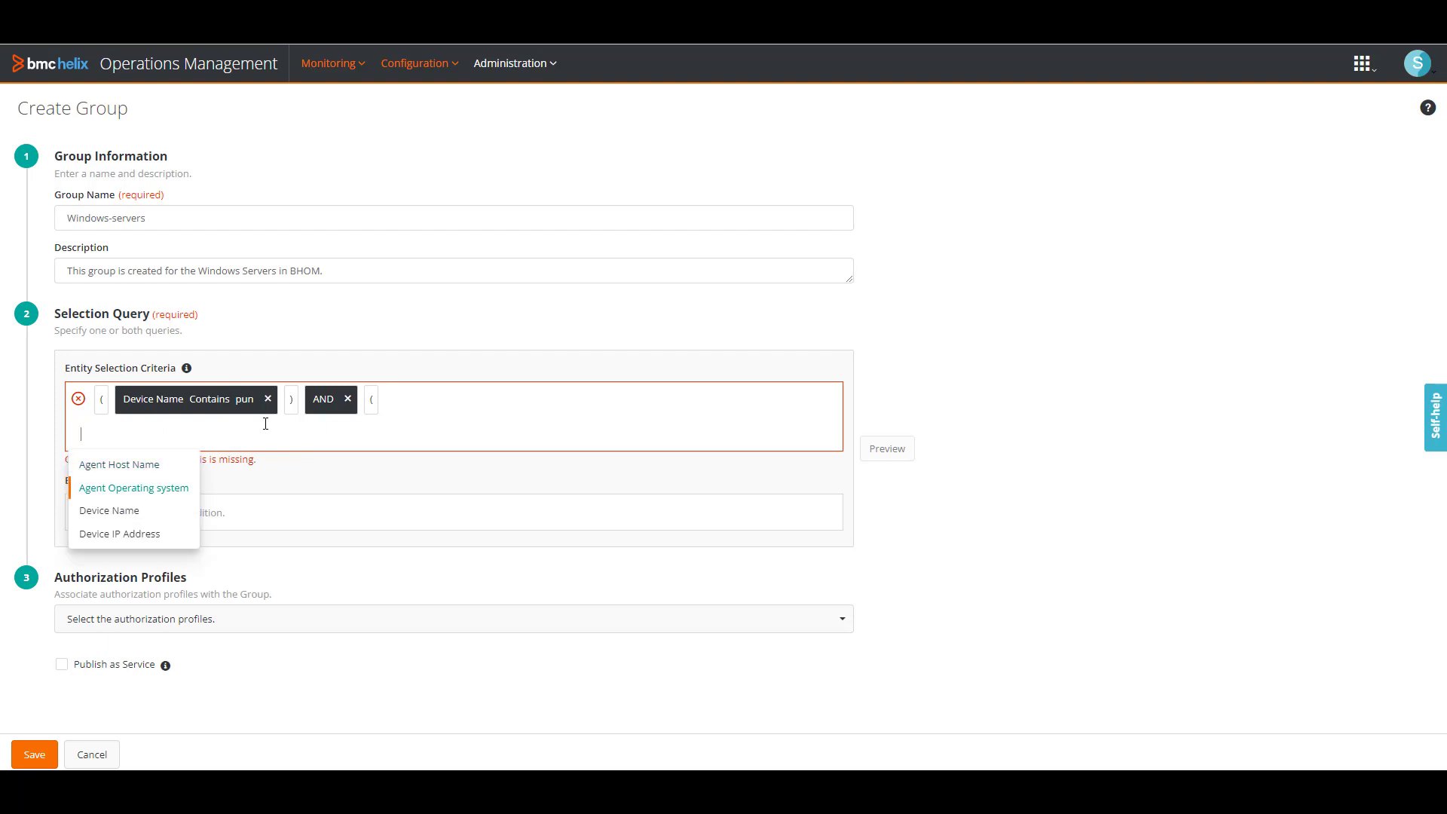
key(Return)
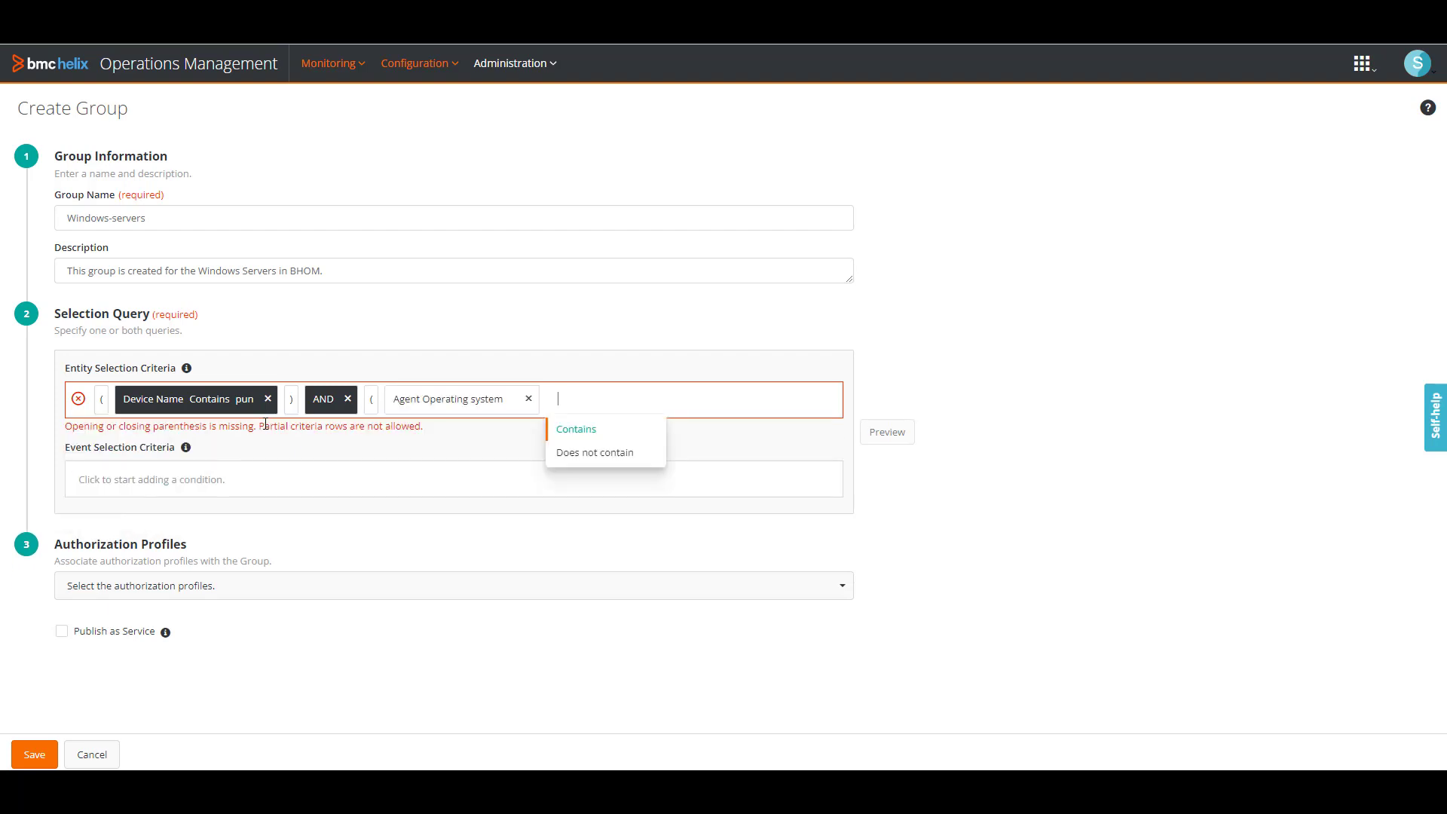
key(Return)
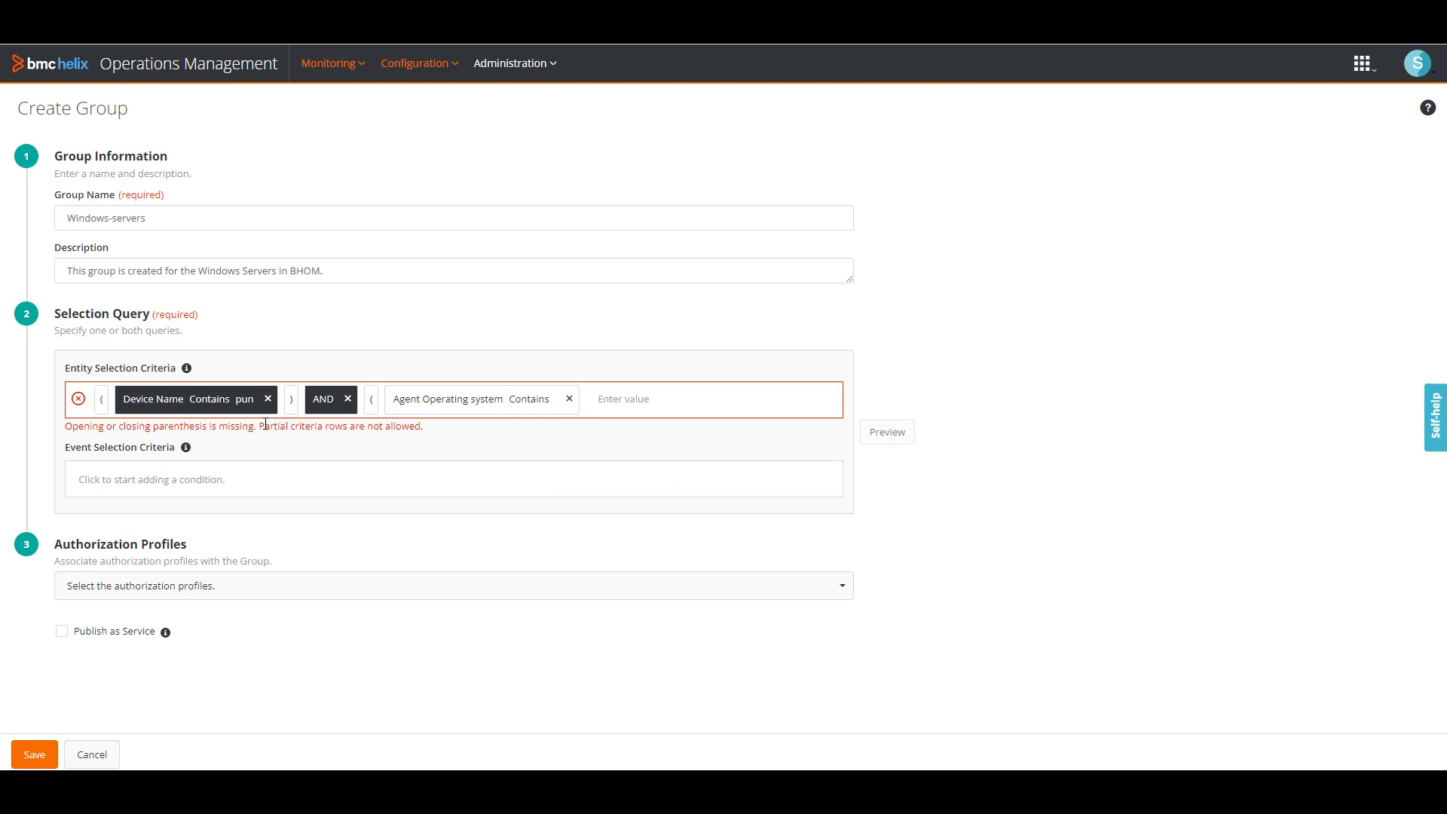
text(windows)
key(Return)
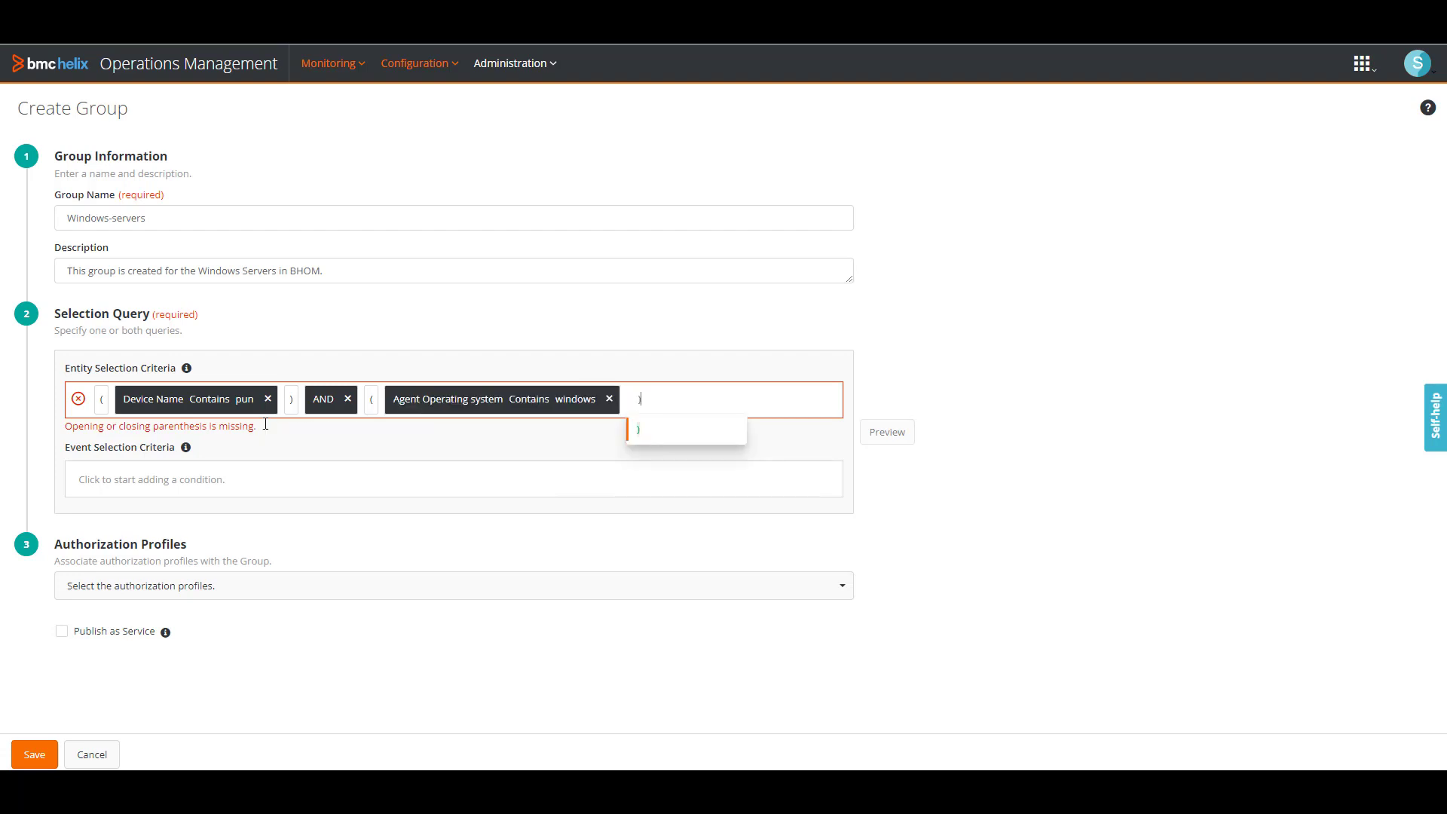
key(Return)
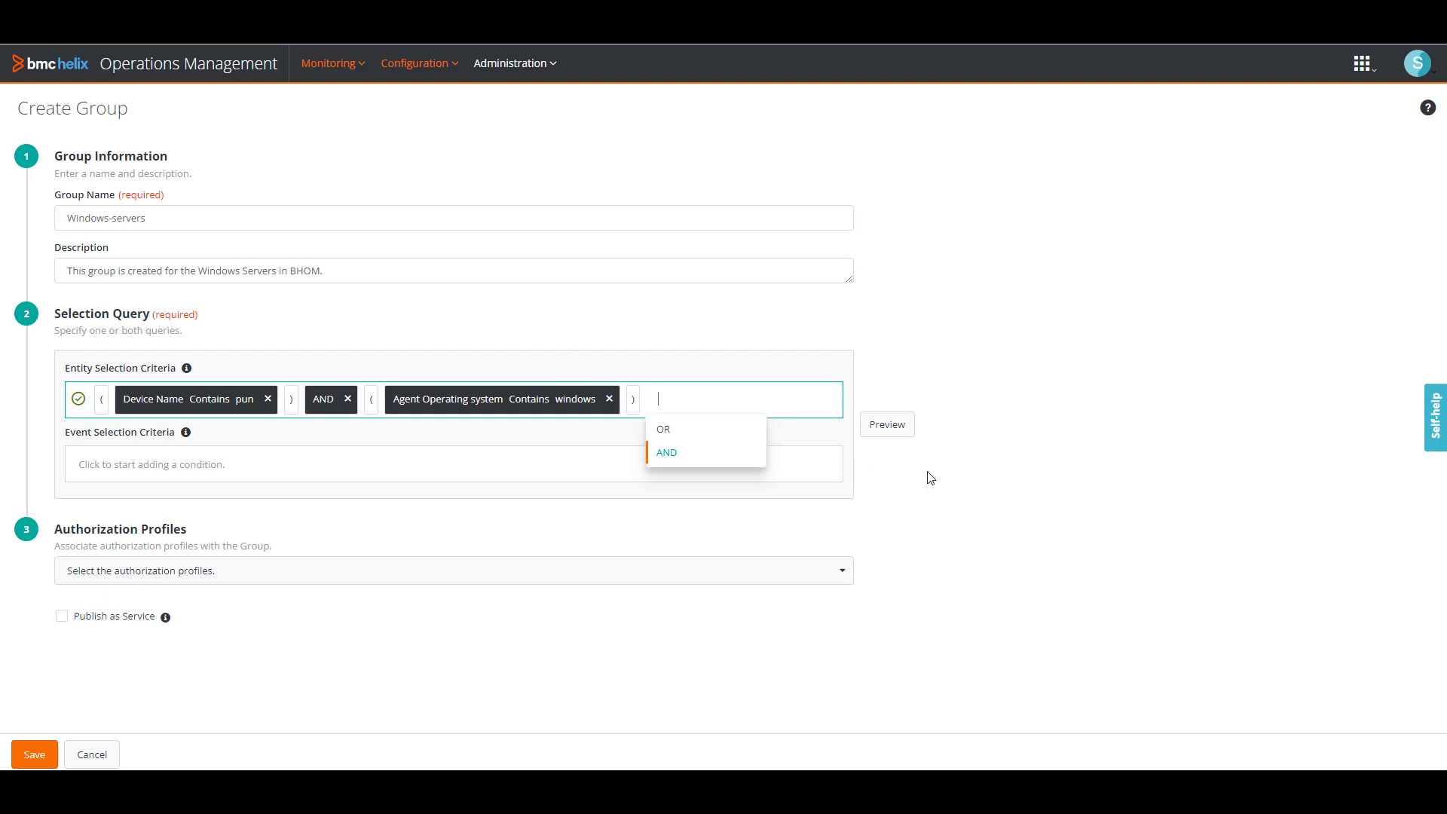
click(887, 424)
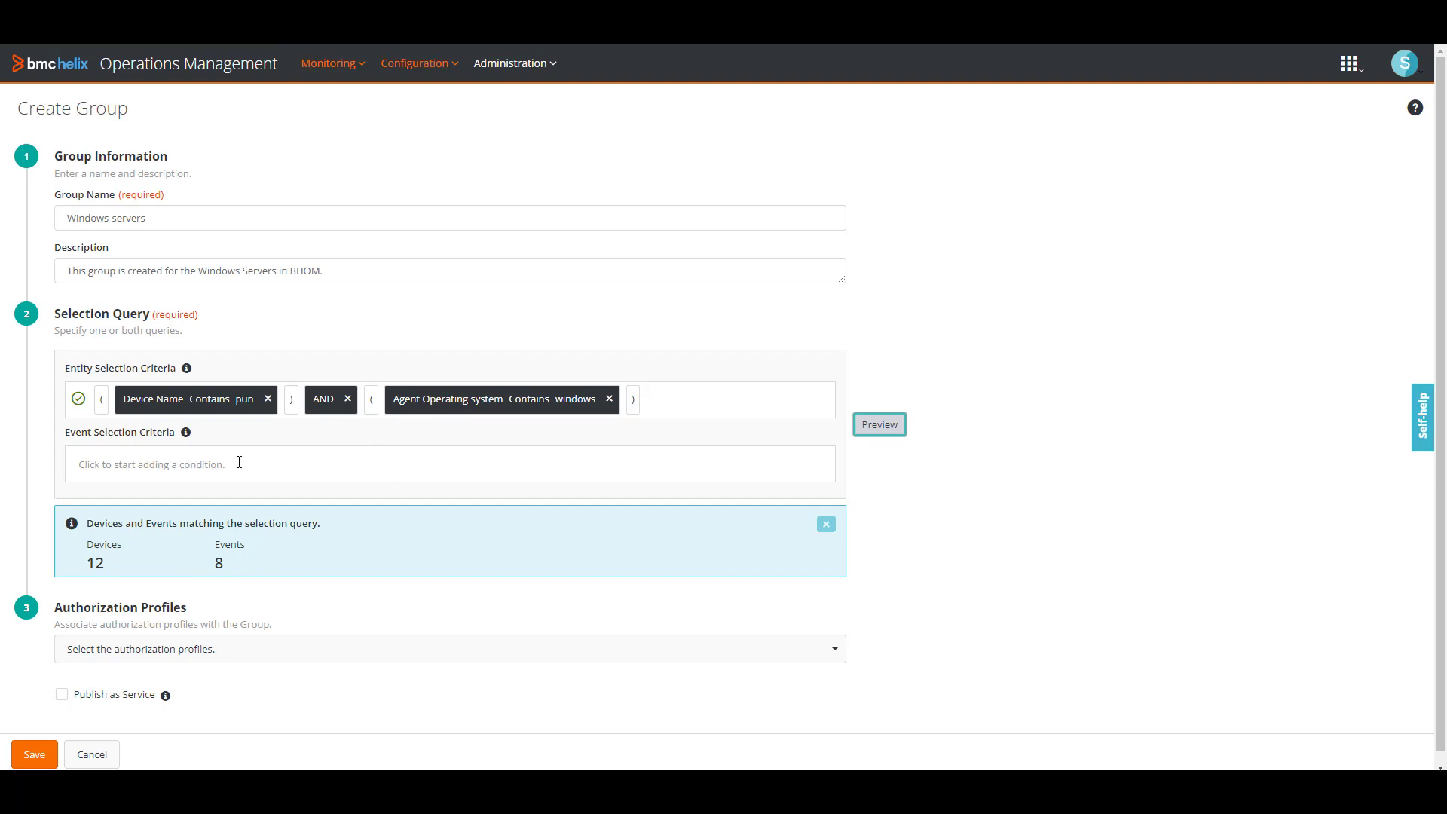
Add event criterion ( Severity Greater than or equals Major ), previewing 12 devices and 3060 events
click(93, 458)
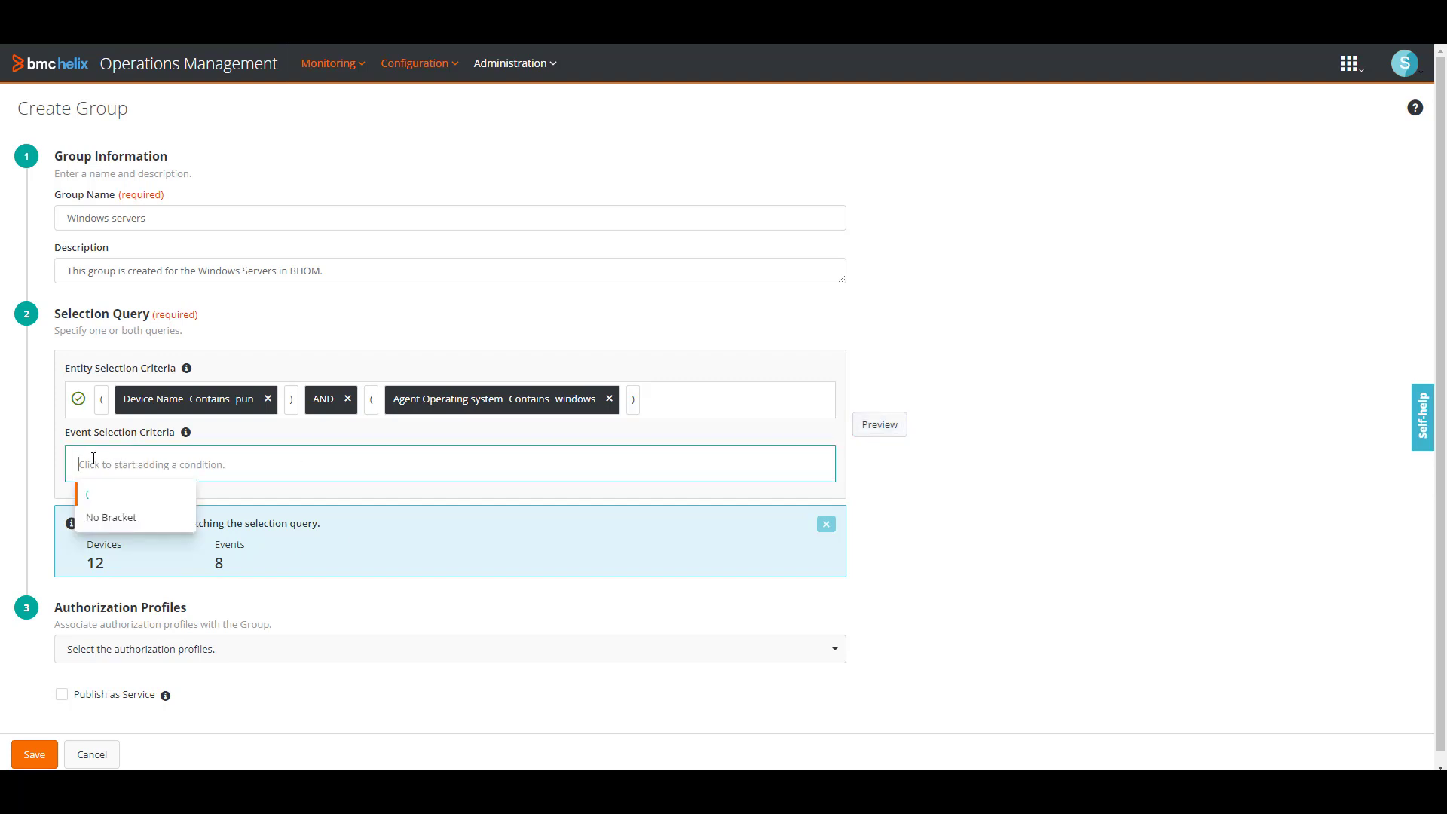
text(()
key(Return)
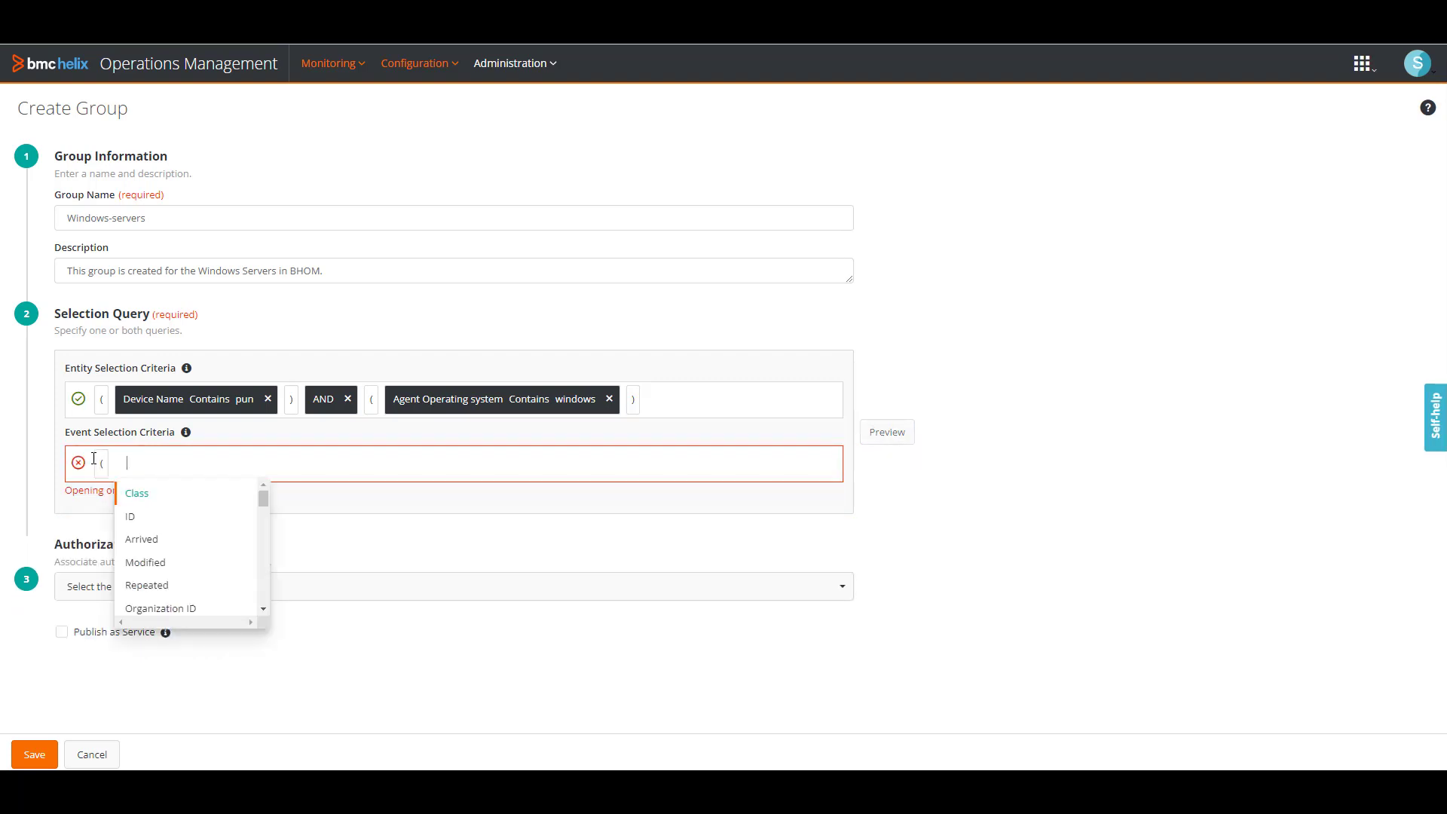
text(sever)
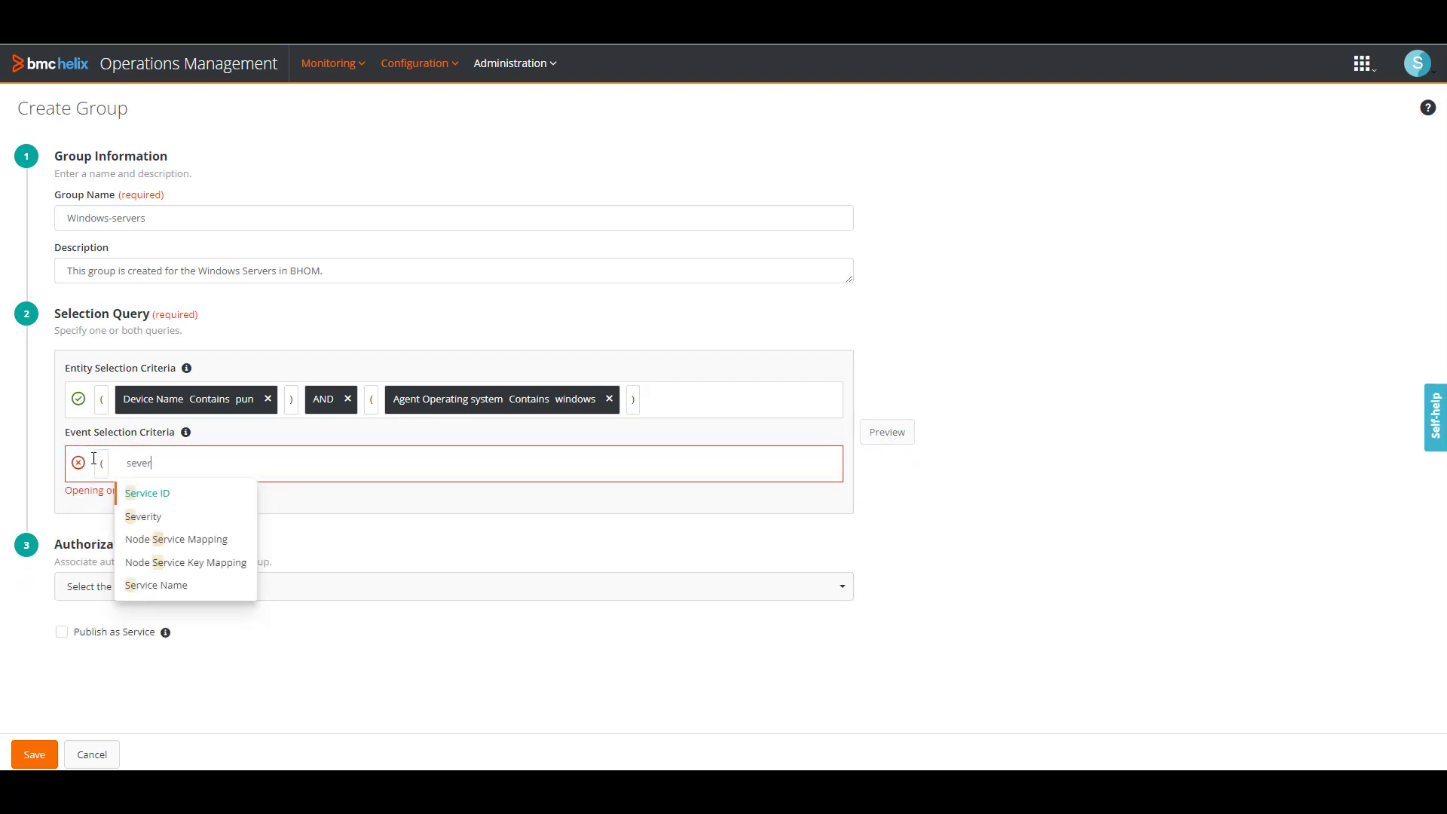
key(Return)
key(Down)
key(Down)
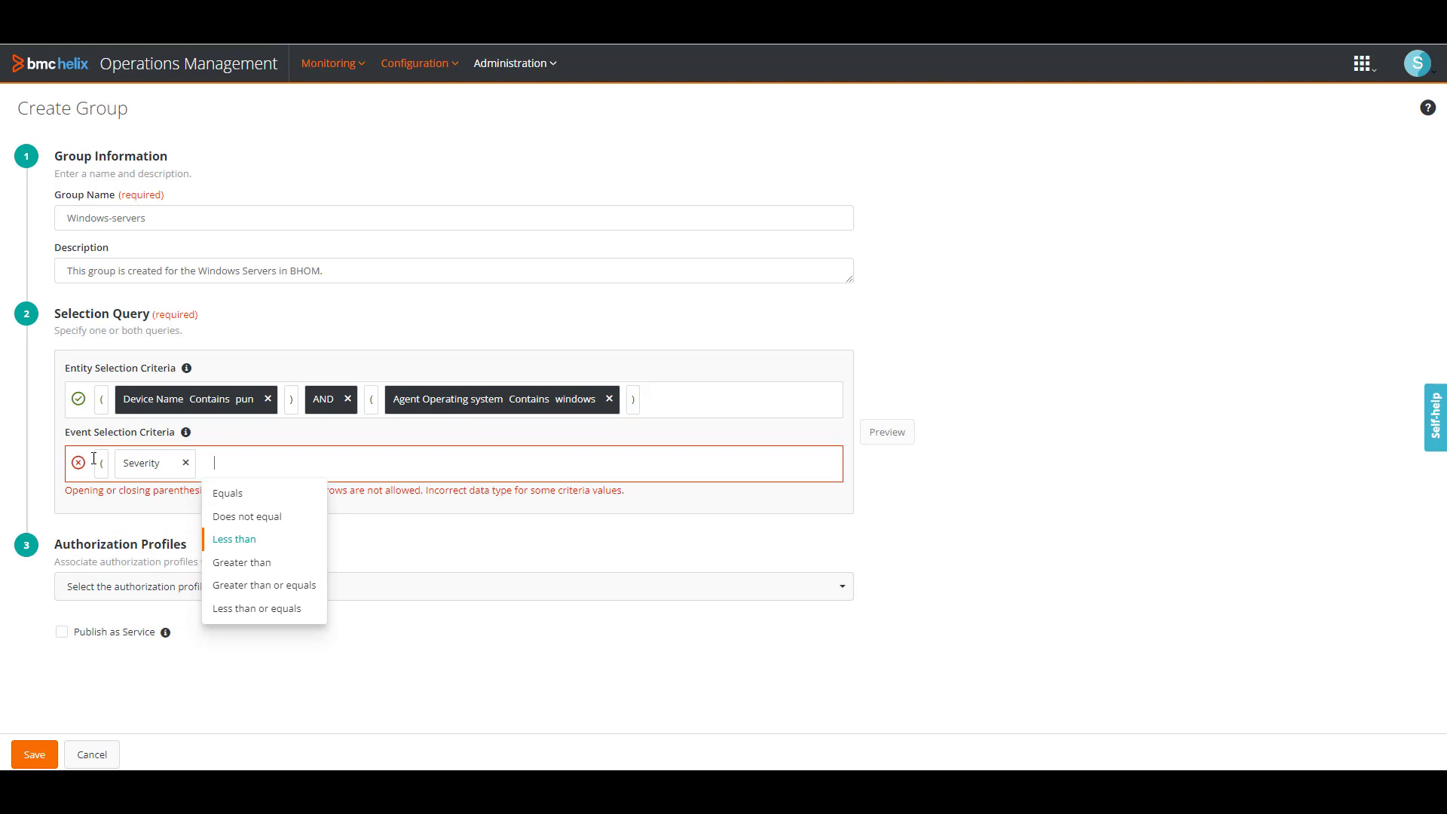
key(Down)
key(Return)
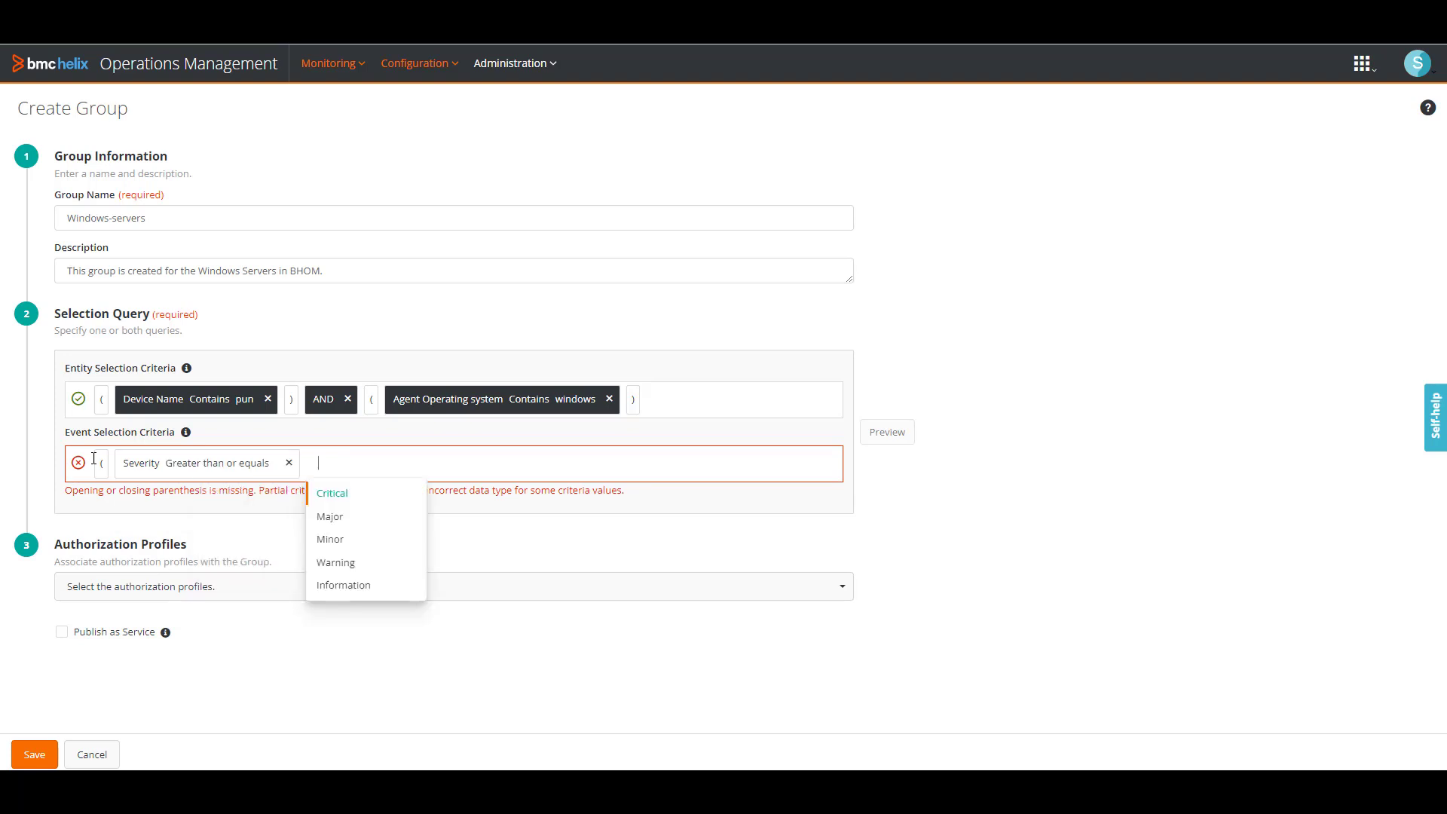
key(Return)
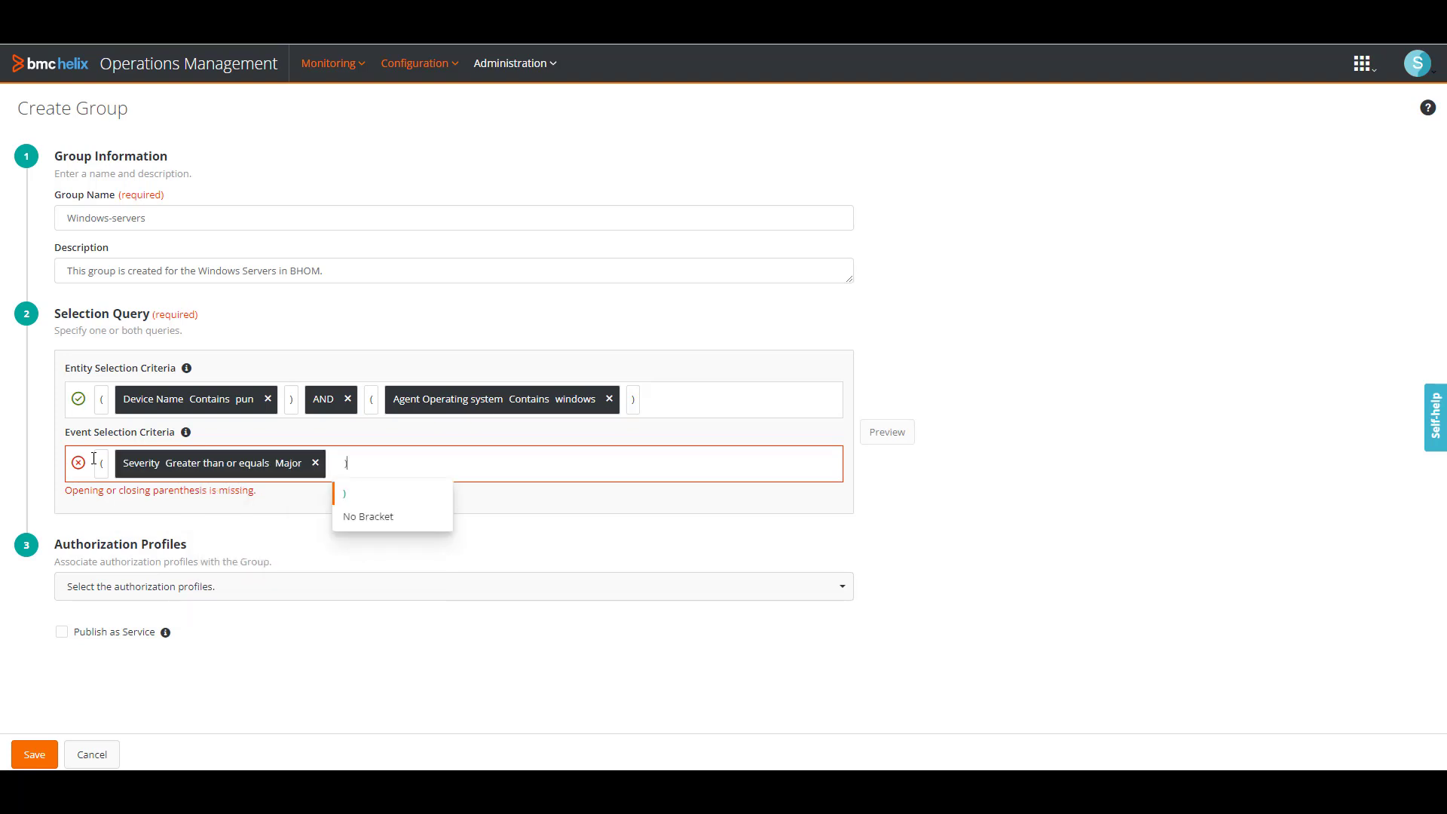
key(Return)
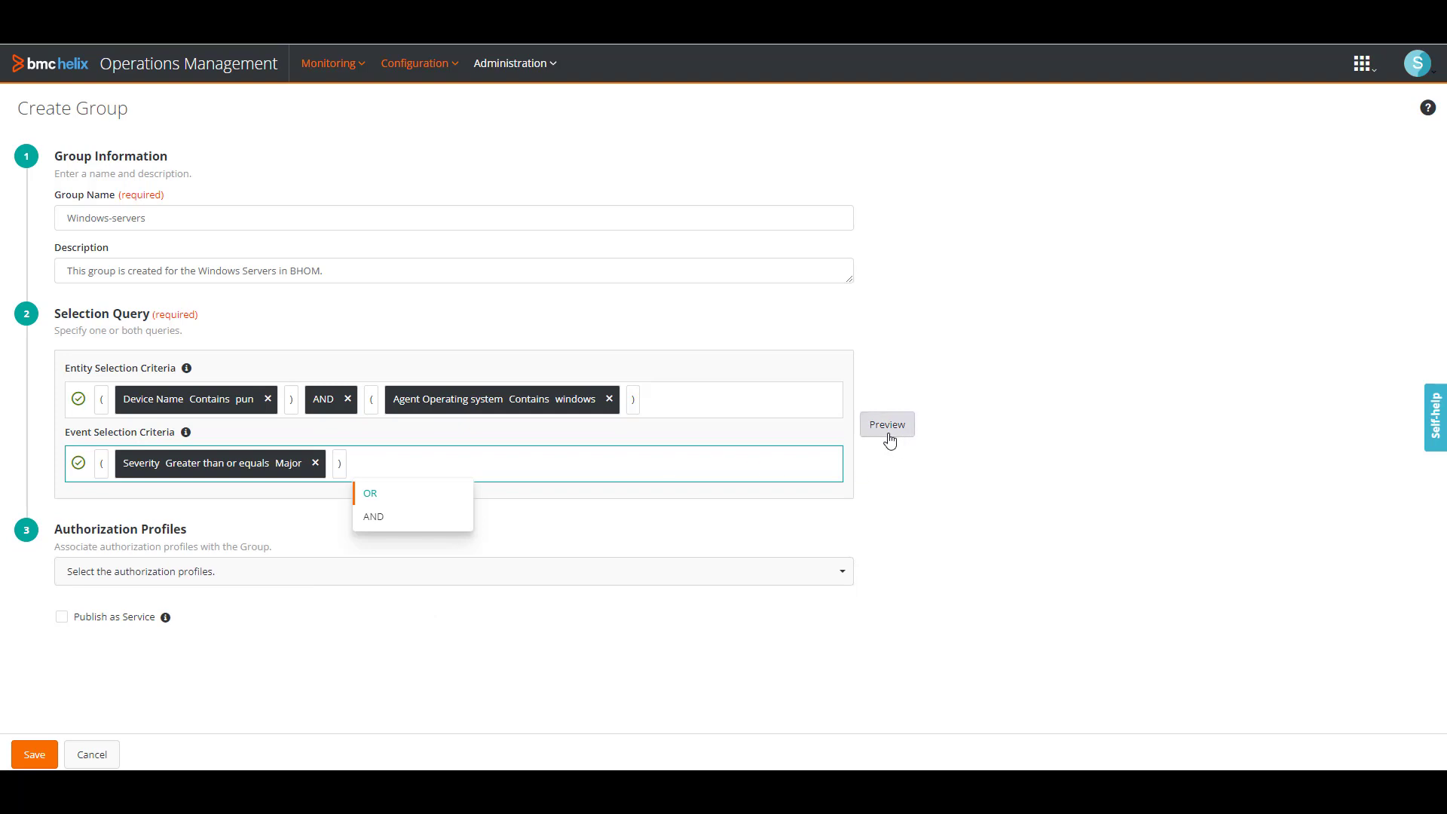
click(884, 428)
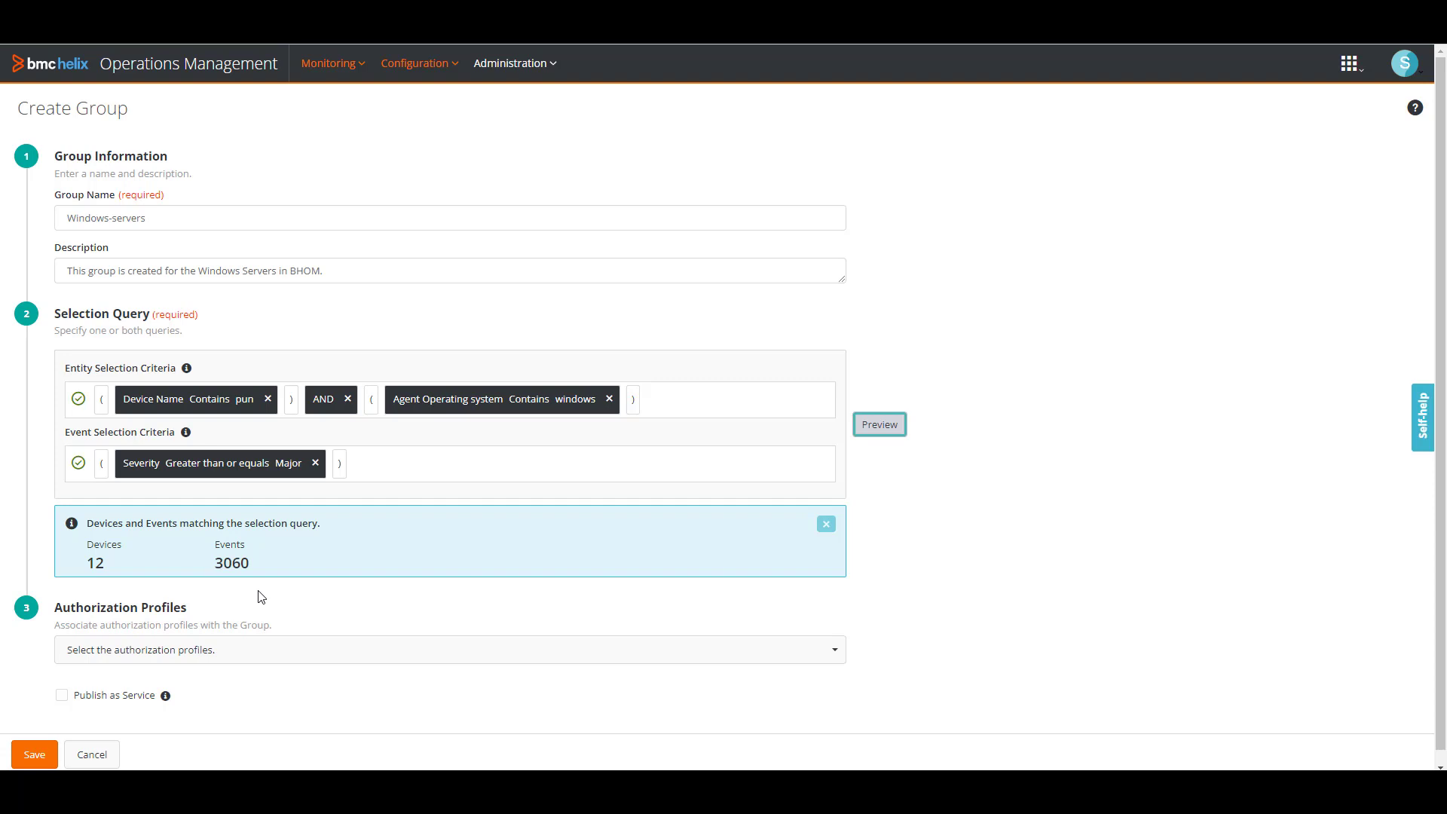
Save the group and confirm Windows-servers appears unpublished atop the 51-group list
click(36, 757)
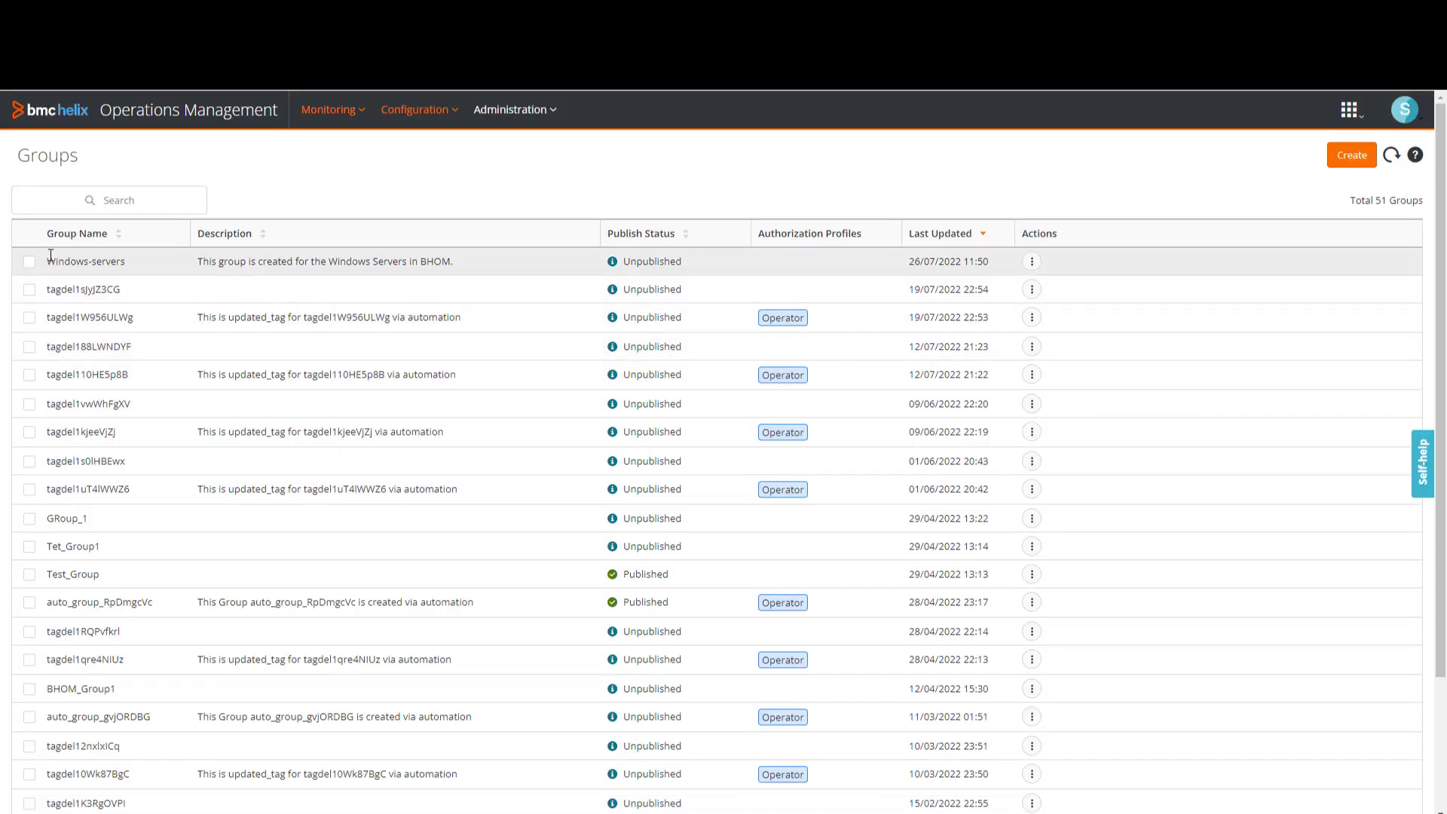
click(45, 264)
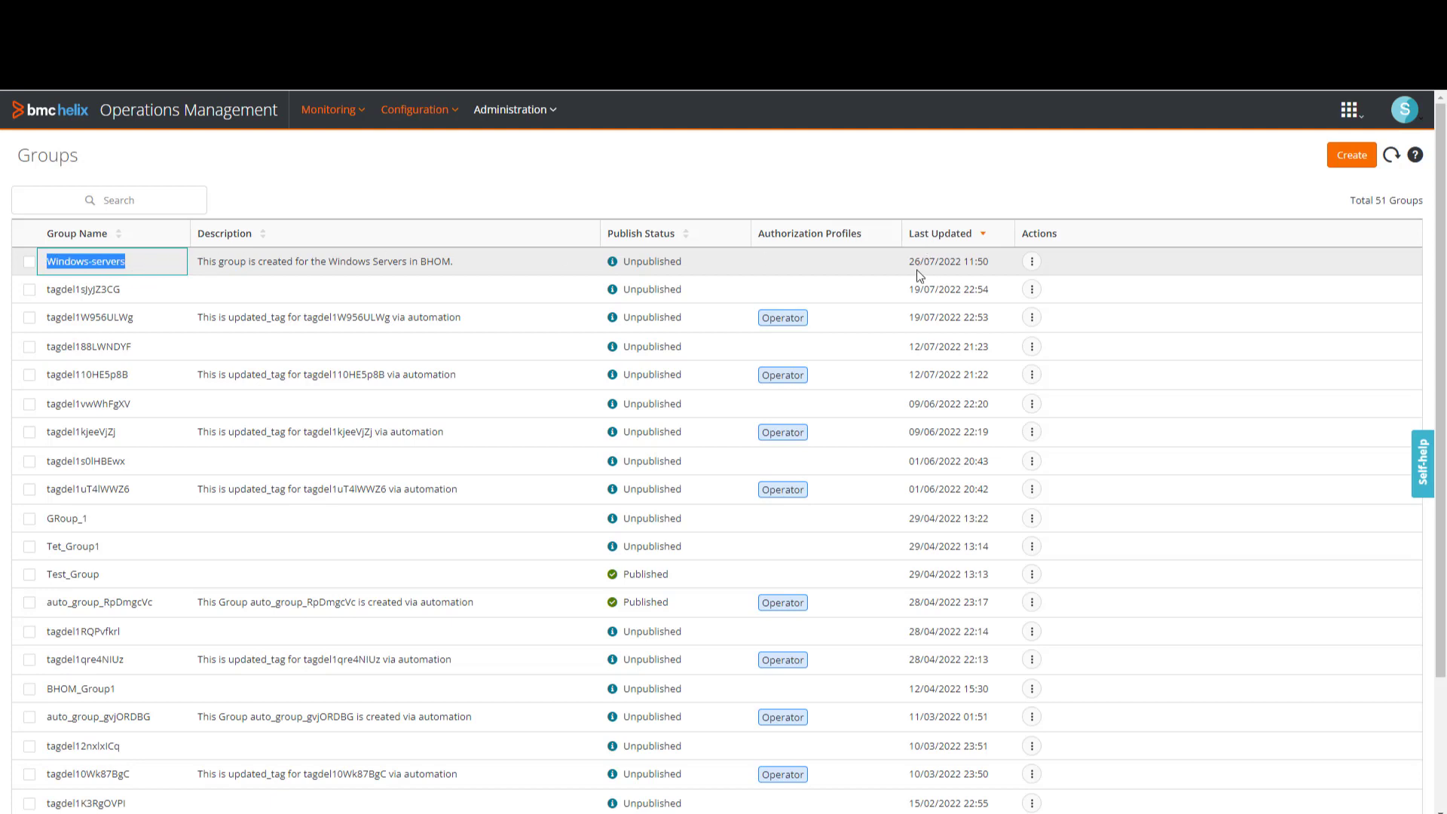
click(328, 111)
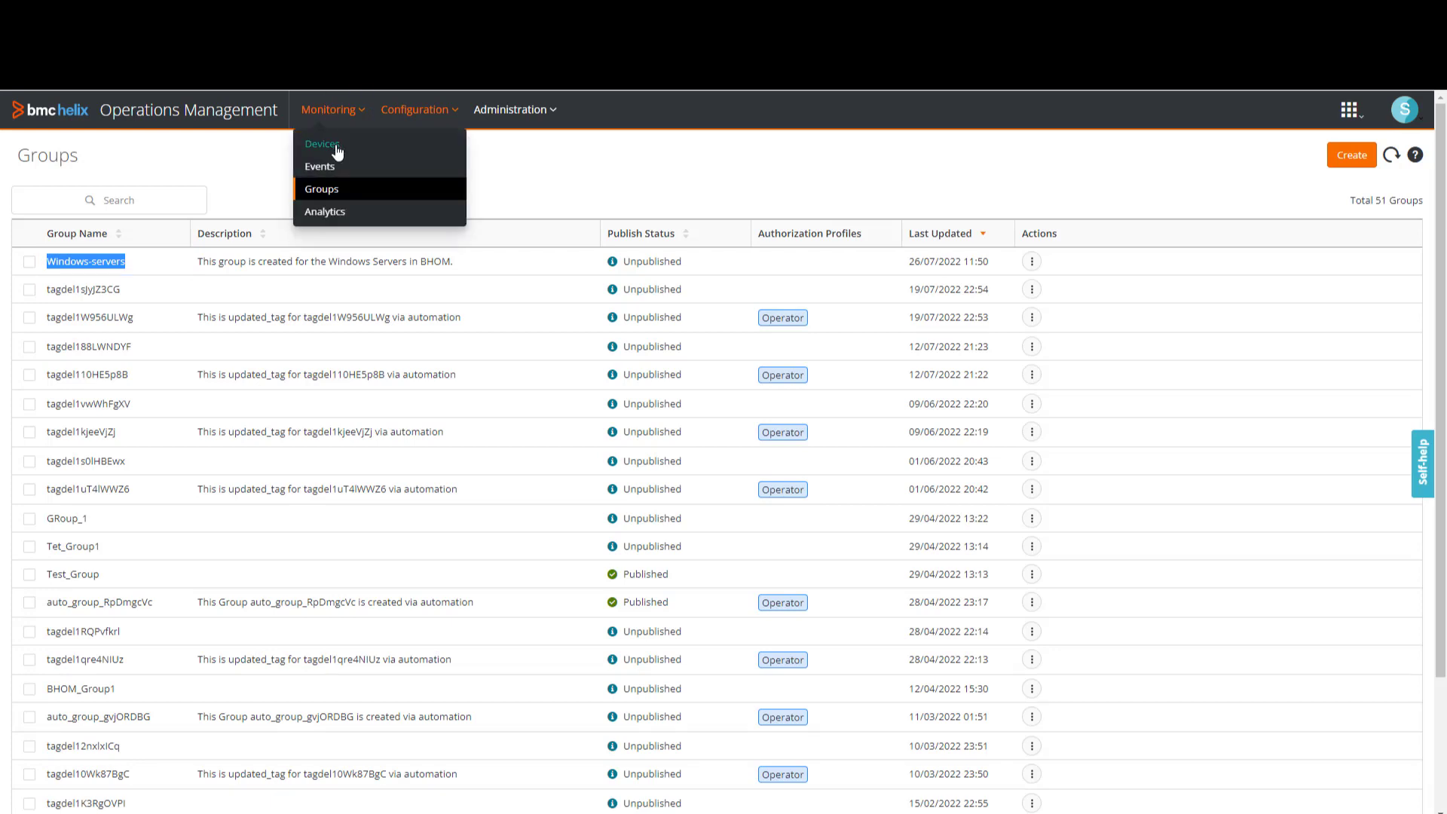
From Monitoring > Groups, open the Windows-servers card's Group Details page
click(324, 191)
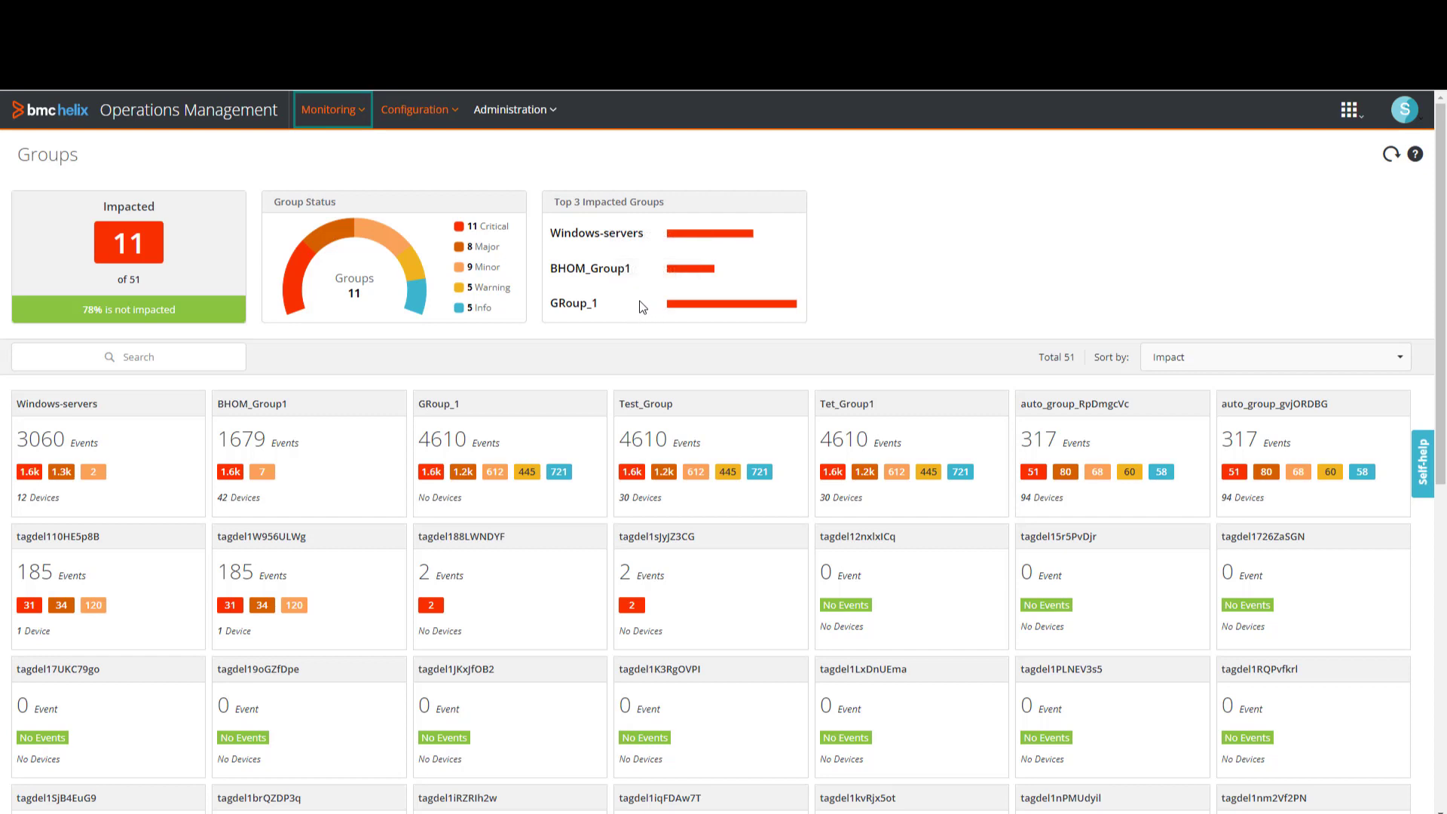
click(78, 415)
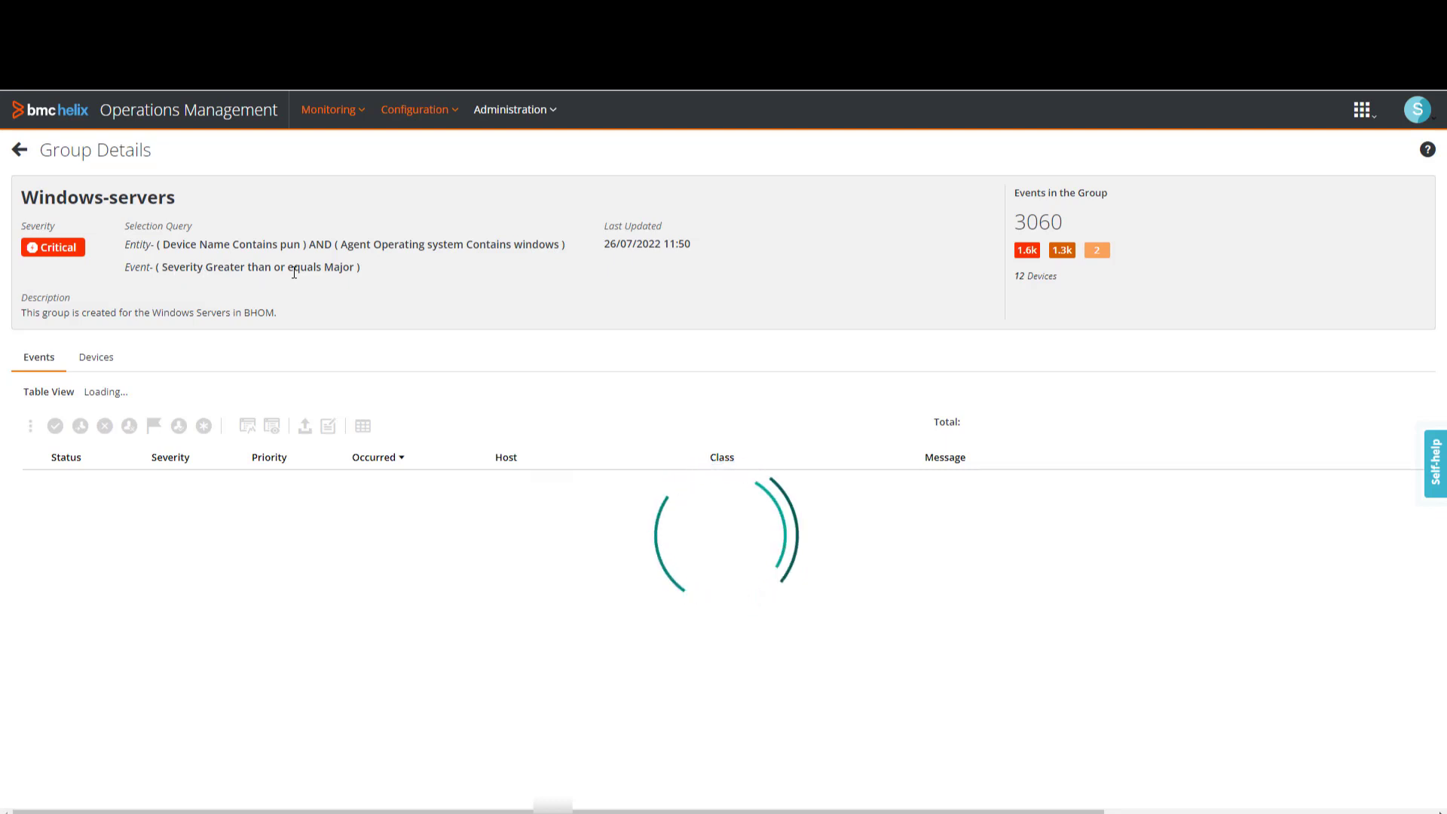
Highlight the selection query text and switch to the Devices tab listing 12 servers
triple_click(355, 270)
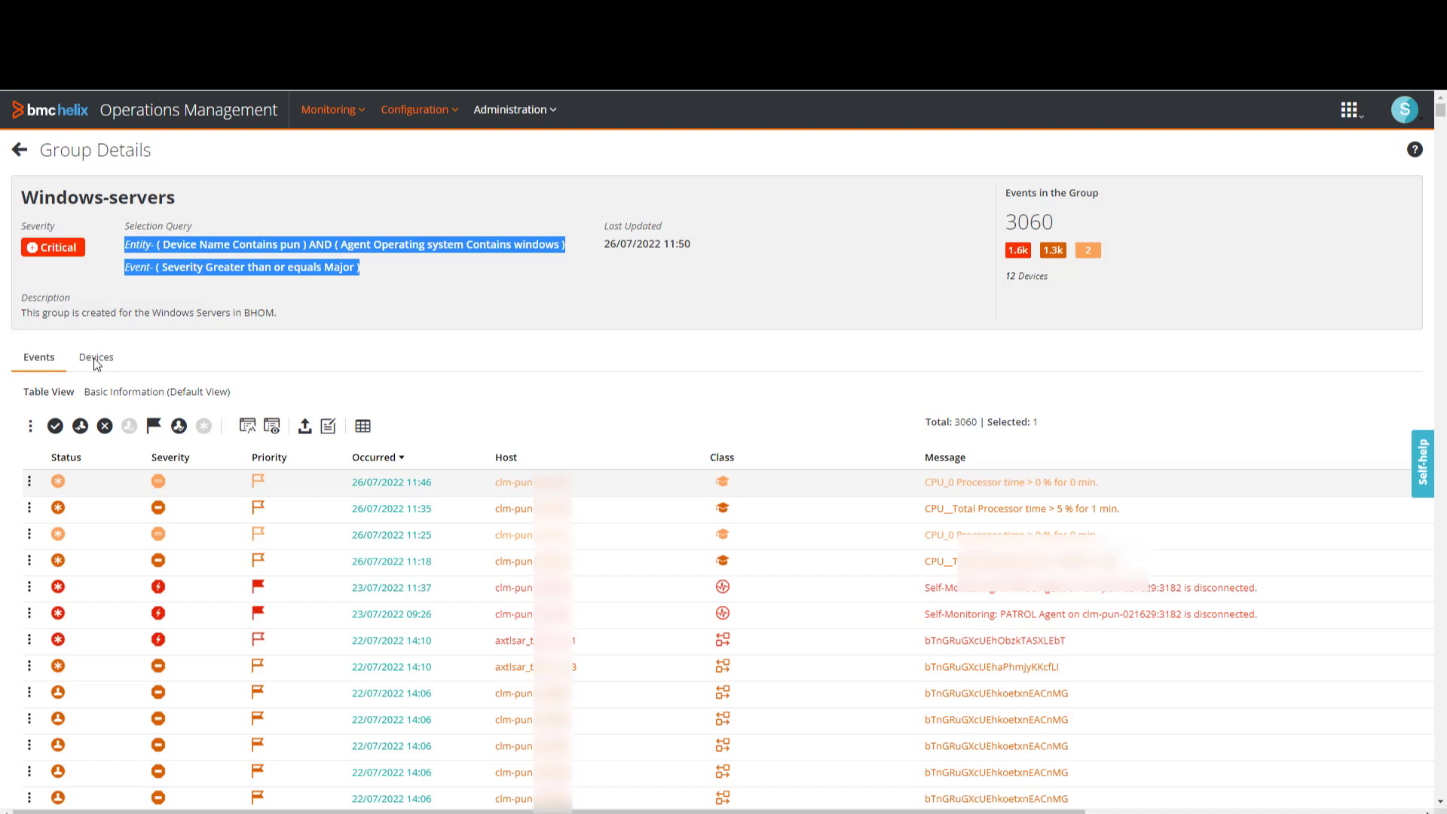
click(119, 363)
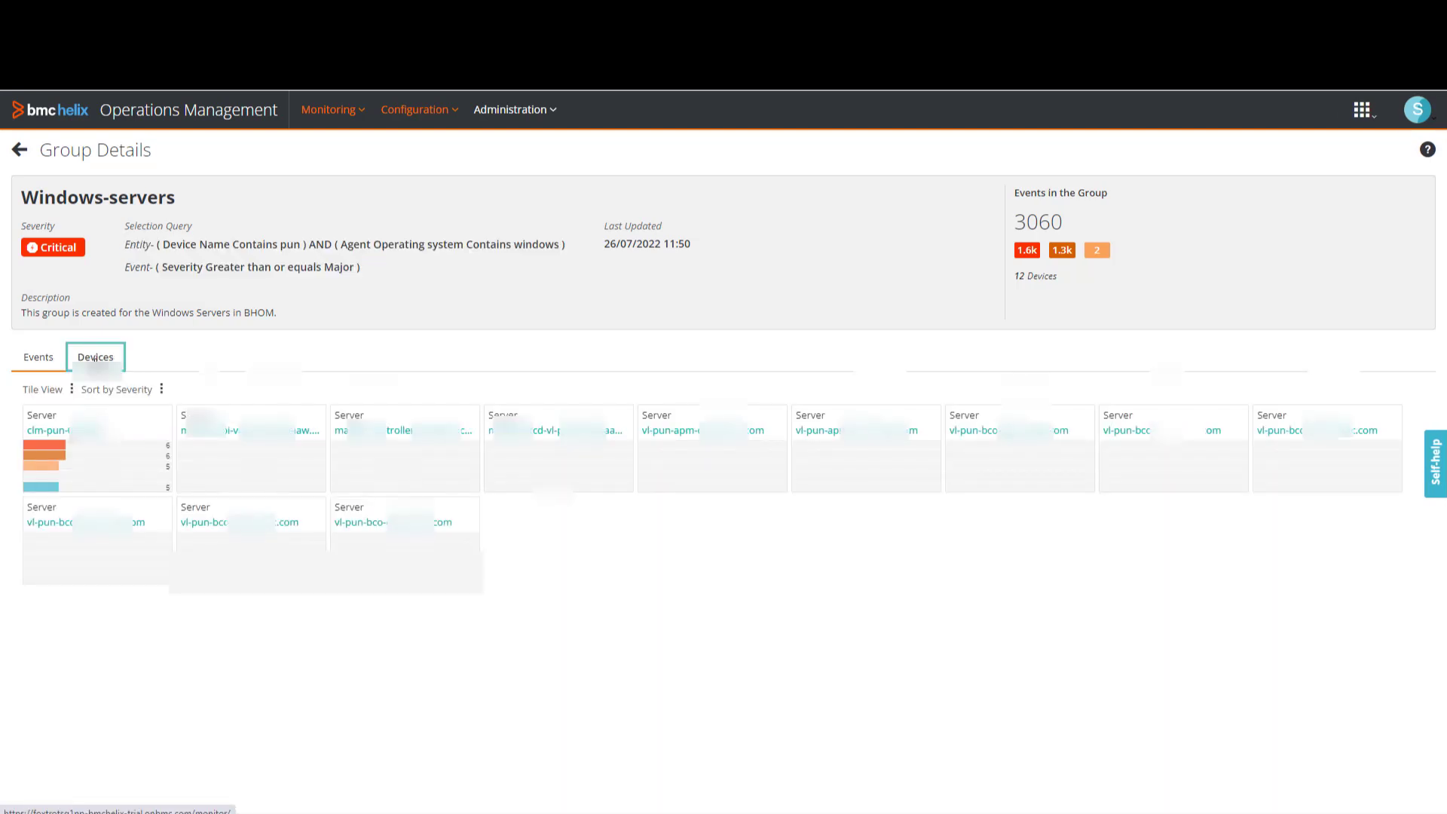